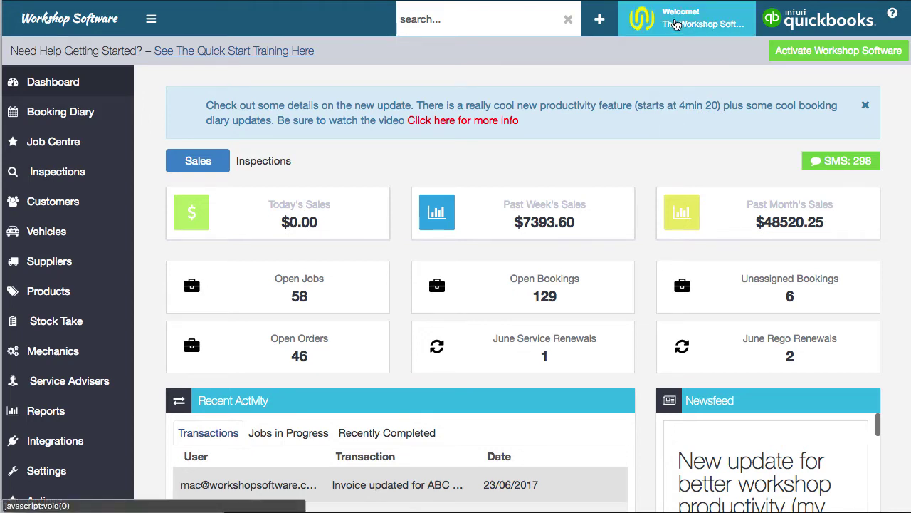
Open the company profile and view the image files available for the company letterhead without choosing one.
left_click(675, 24)
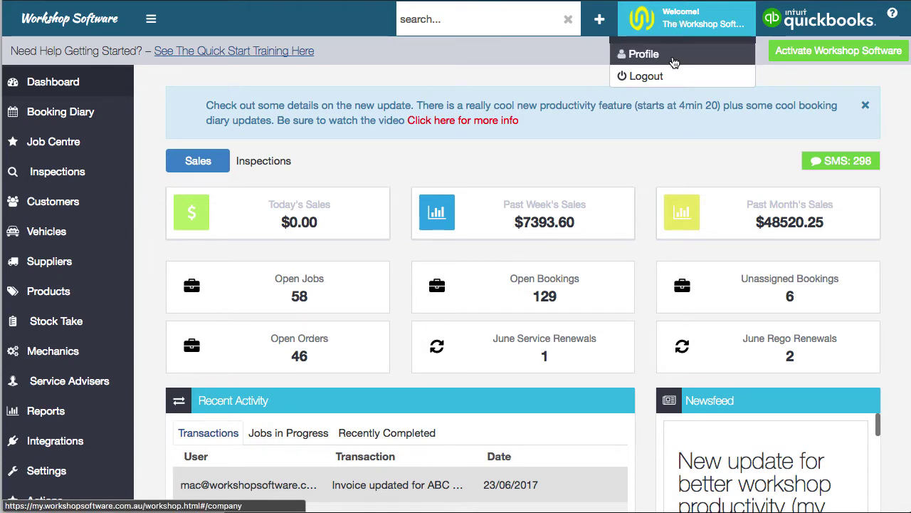
left_click(673, 57)
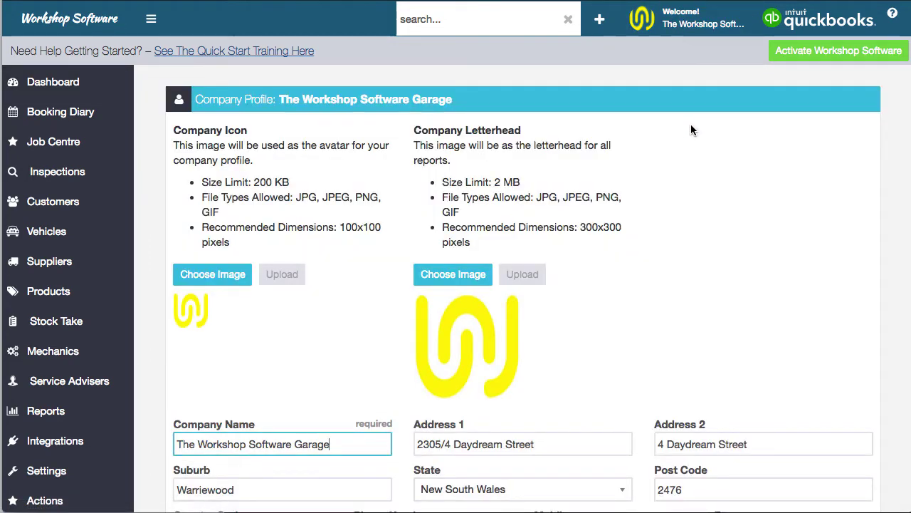
scroll(693, 230, "down", 1)
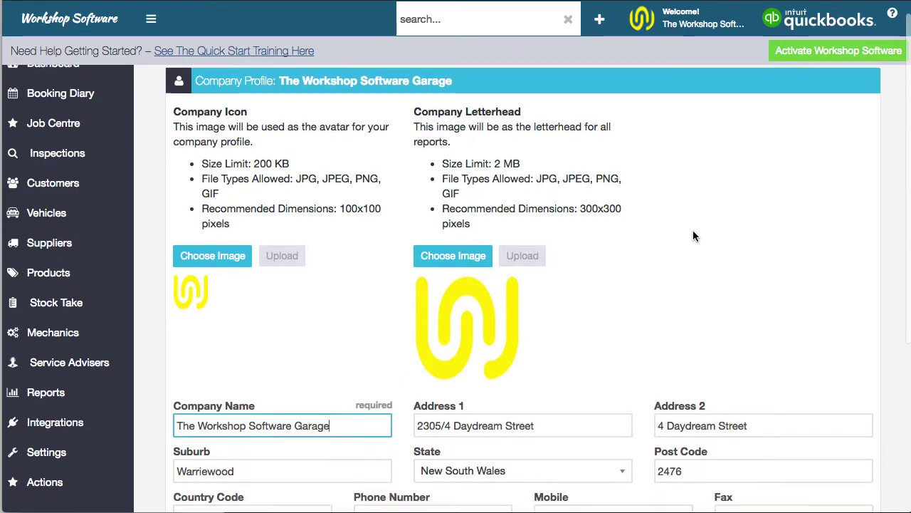
scroll(693, 230, "up", 1)
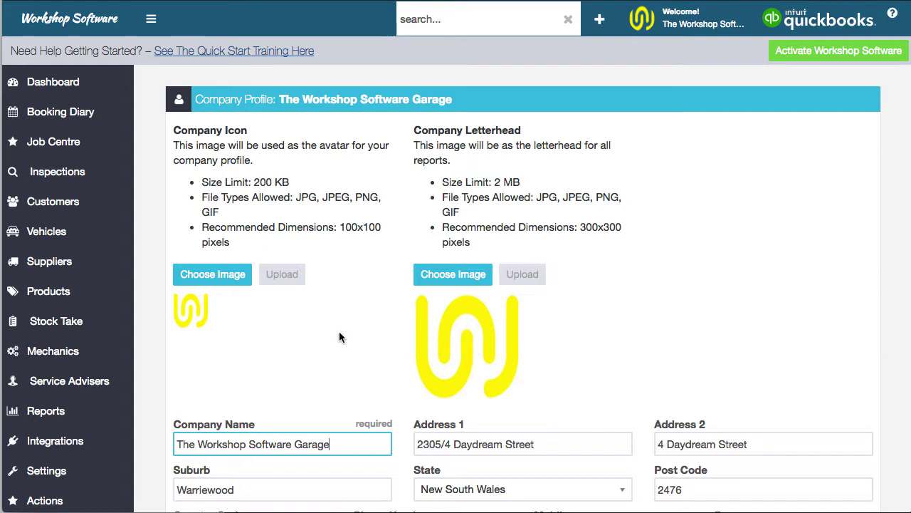
left_click(464, 273)
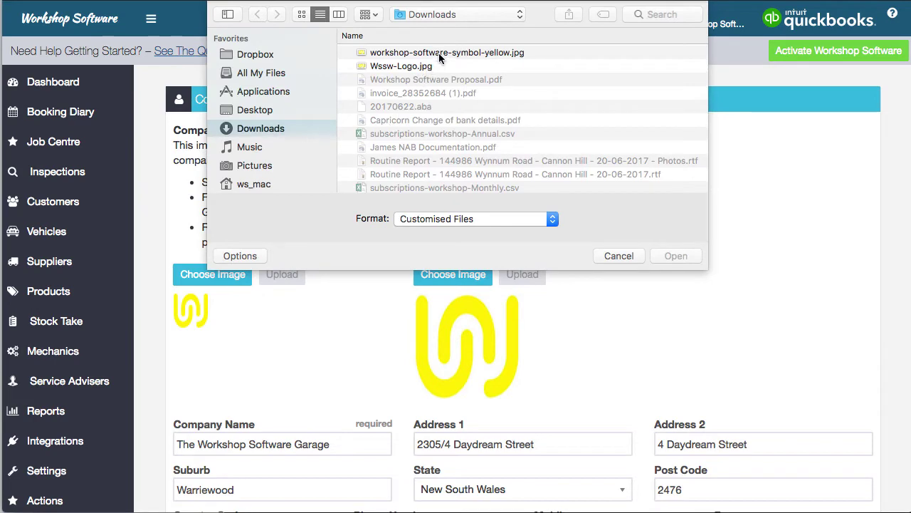
left_click(617, 255)
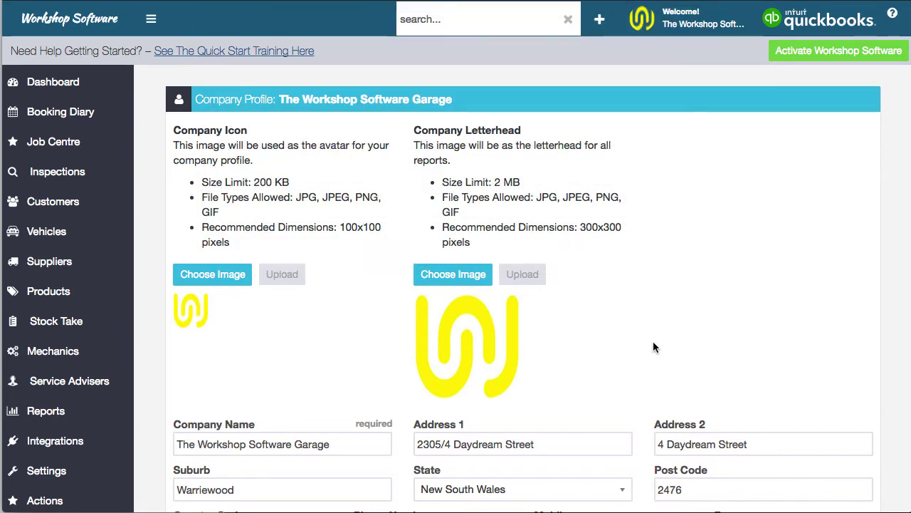
Set the company profile's country code to United States and save the profile.
scroll(653, 347, "down", 5)
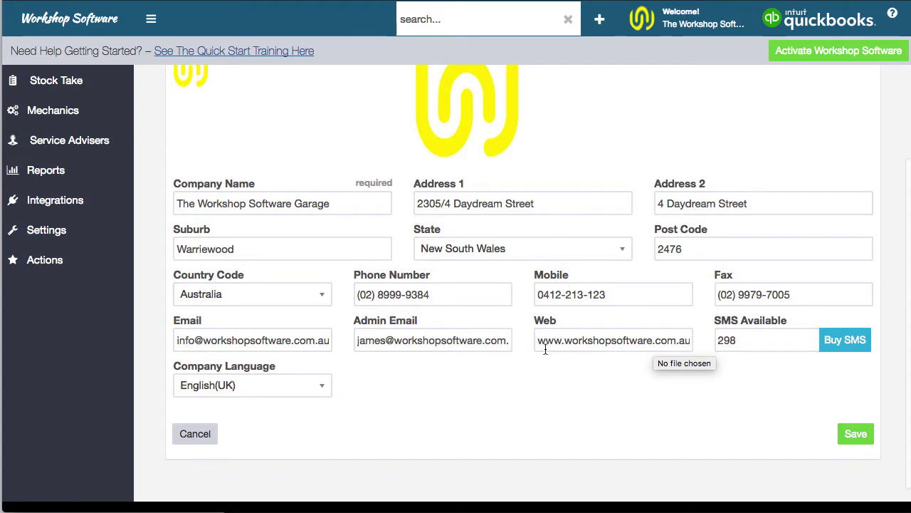
left_click(323, 301)
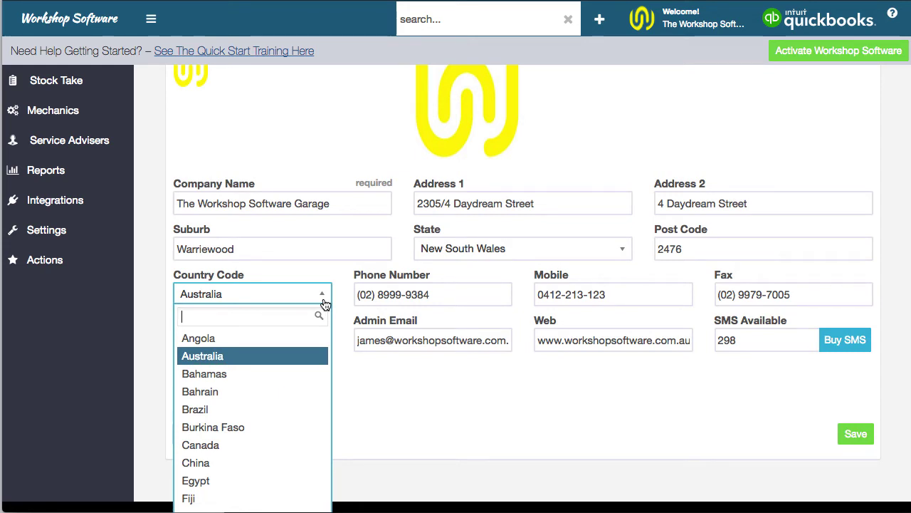
type("unit")
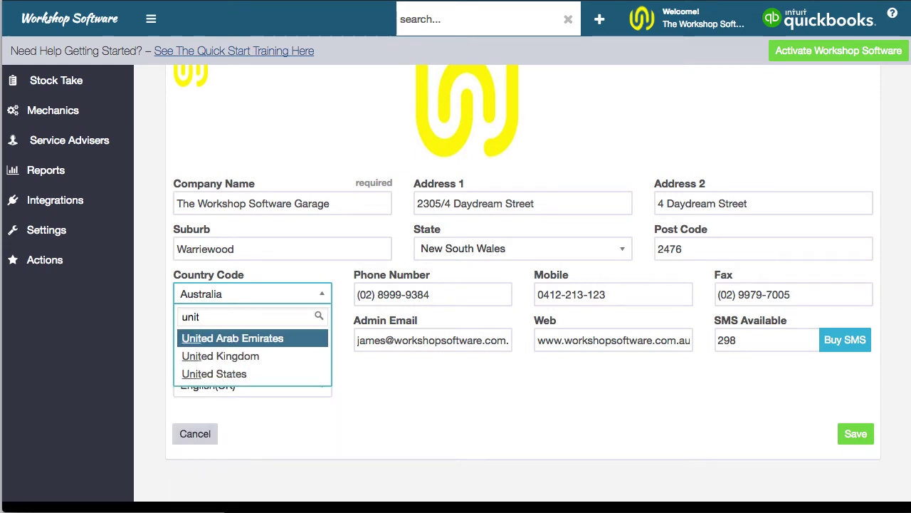
left_click(270, 374)
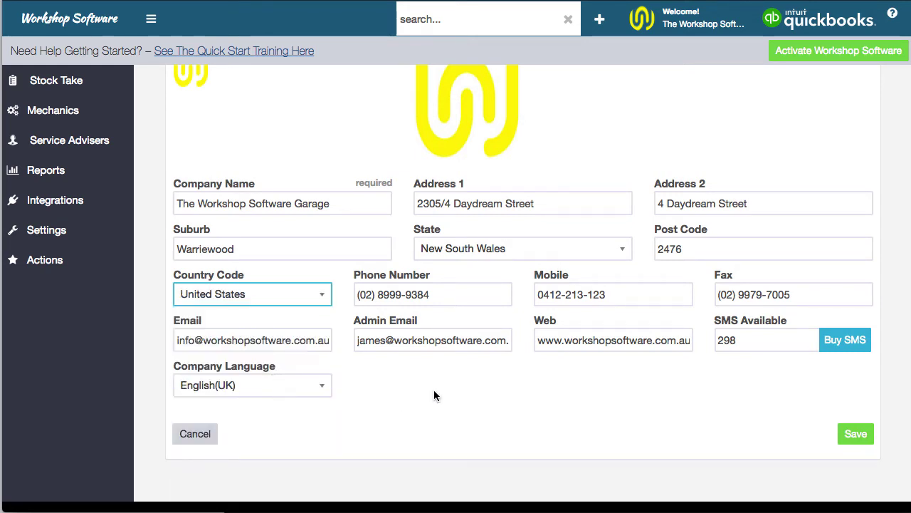
left_click(867, 438)
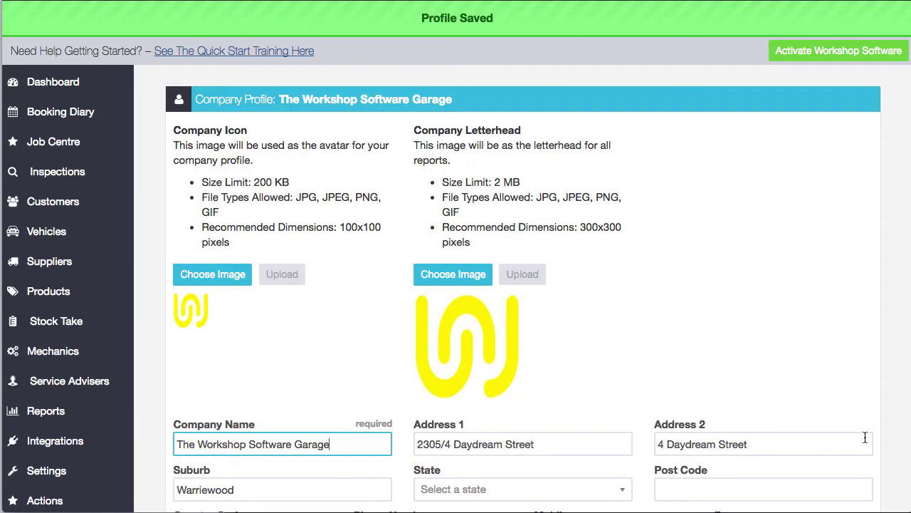
Look through the list of states offered for the company address, leaving the state unselected.
scroll(865, 437, "down", 3)
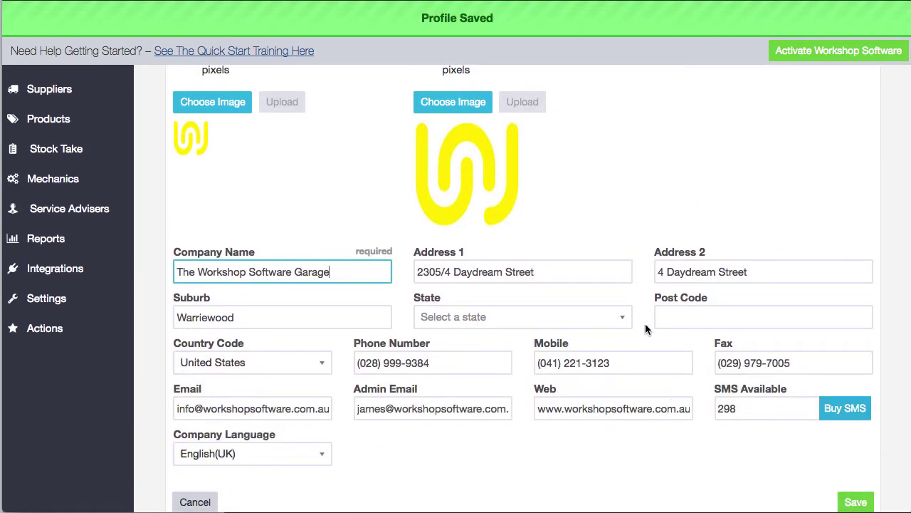
left_click(624, 318)
scroll(605, 397, "down", 10)
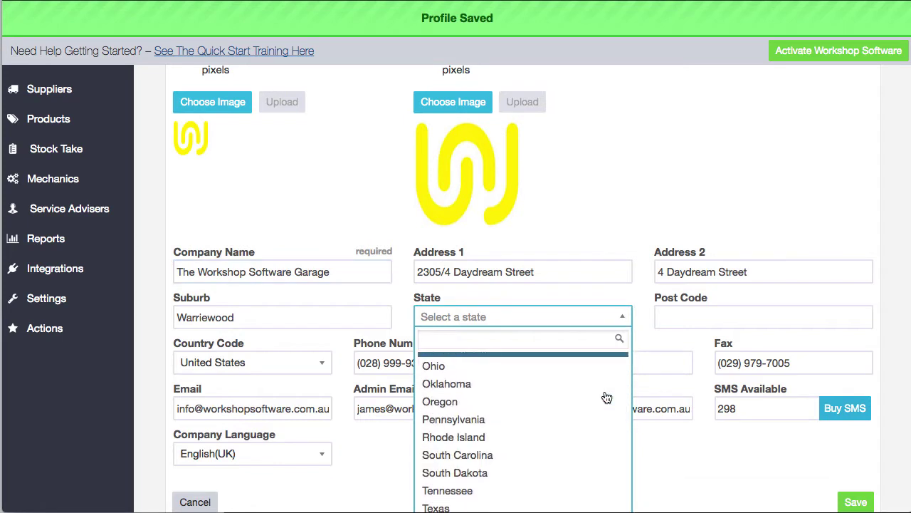
scroll(607, 395, "up", 10)
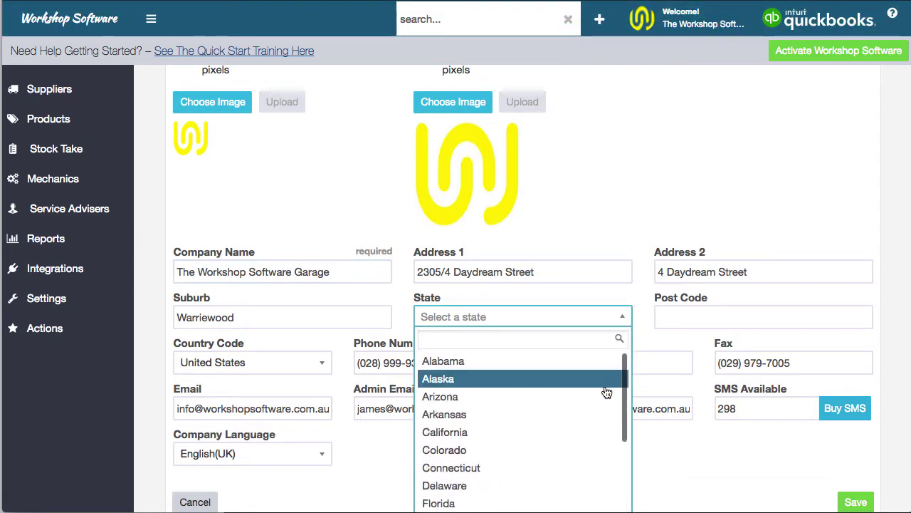
left_click(696, 456)
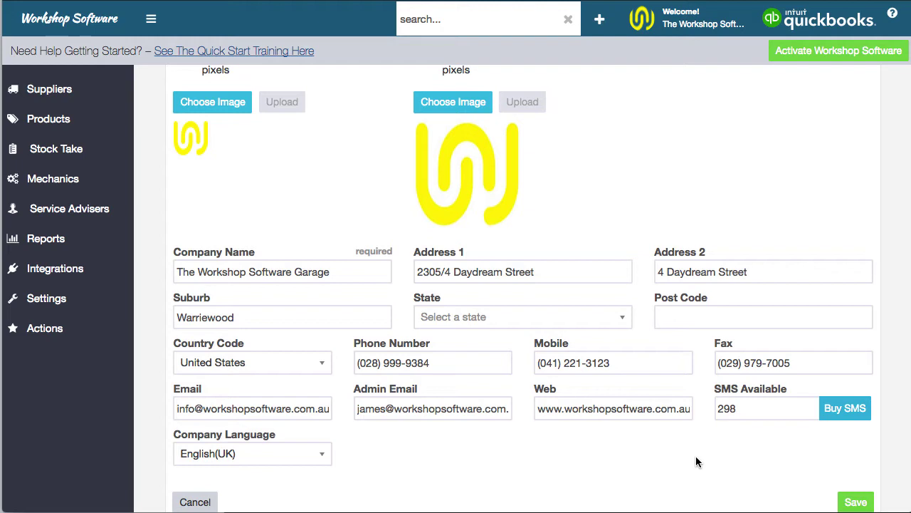
Set the company profile's country code back to Australia and save the profile.
left_click(330, 372)
type("au")
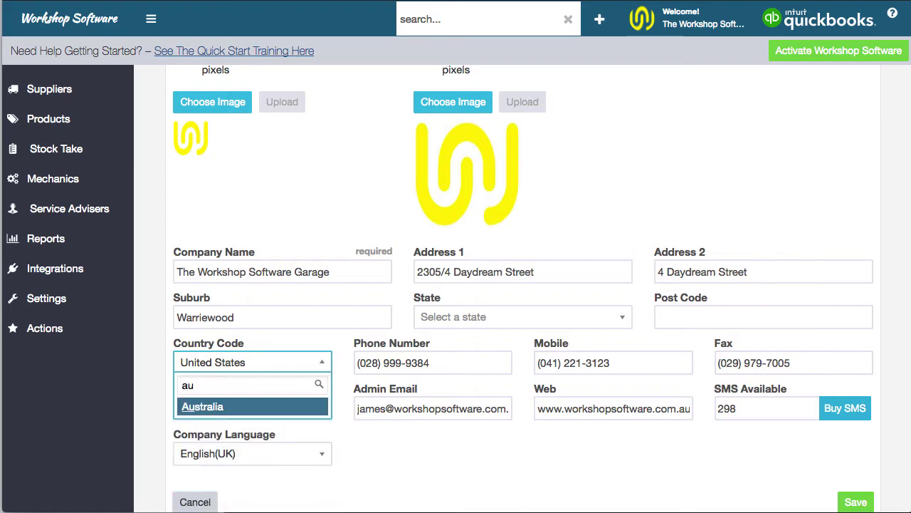
key("Return")
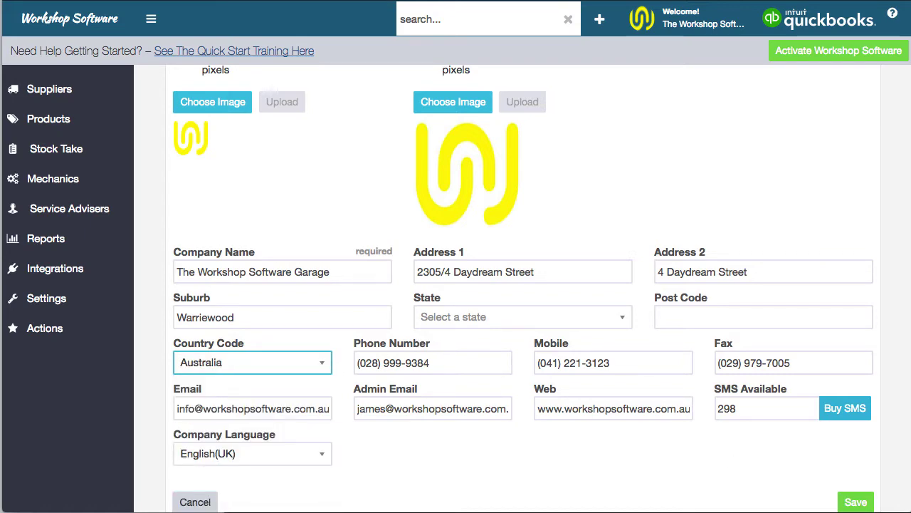
left_click(854, 502)
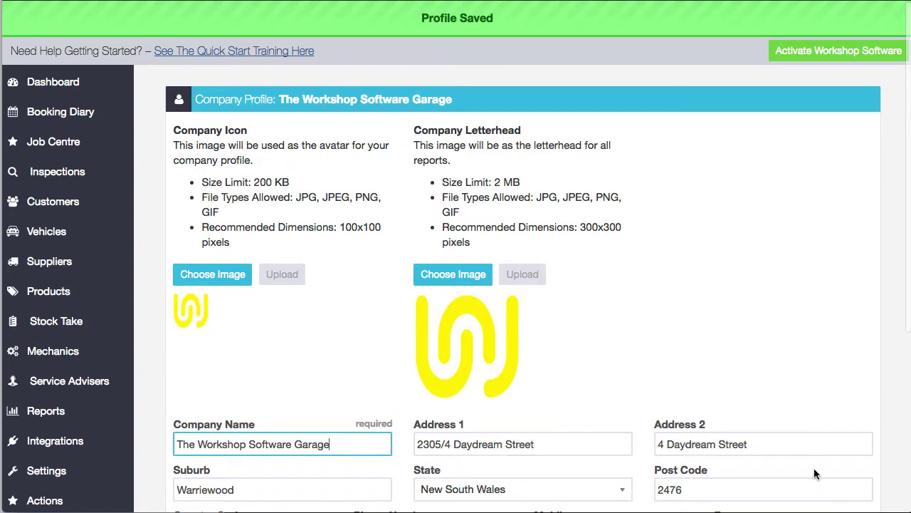
Prepare an SMS purchase of 200 additional texts with the purchase agreement switched to Yes, and close it without buying.
scroll(816, 380, "down", 5)
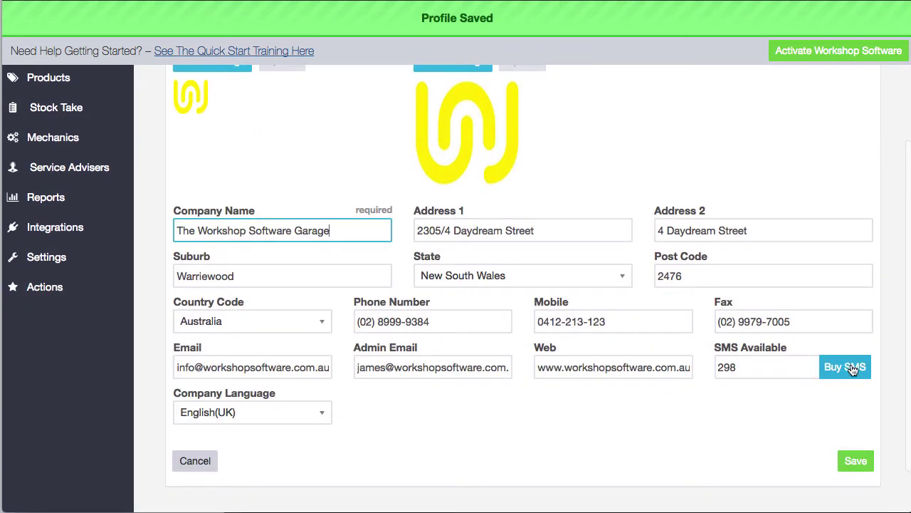
left_click(850, 368)
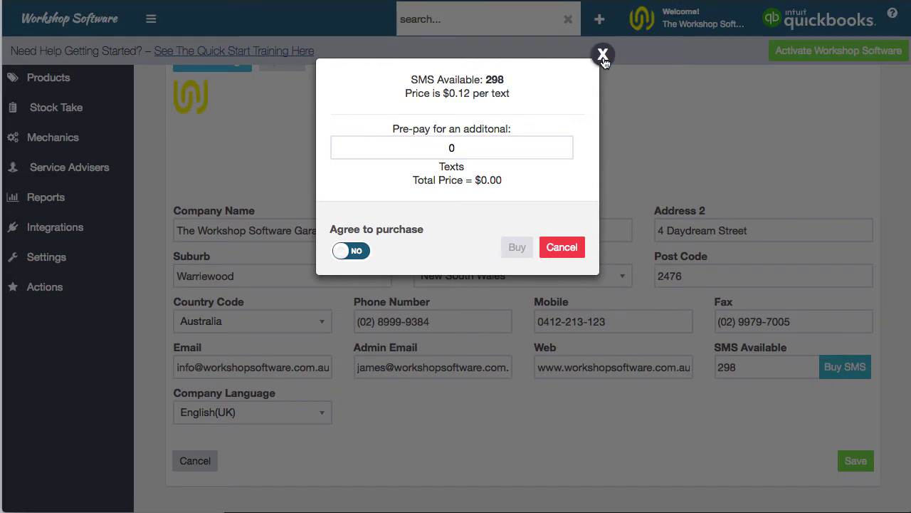
left_click(430, 147)
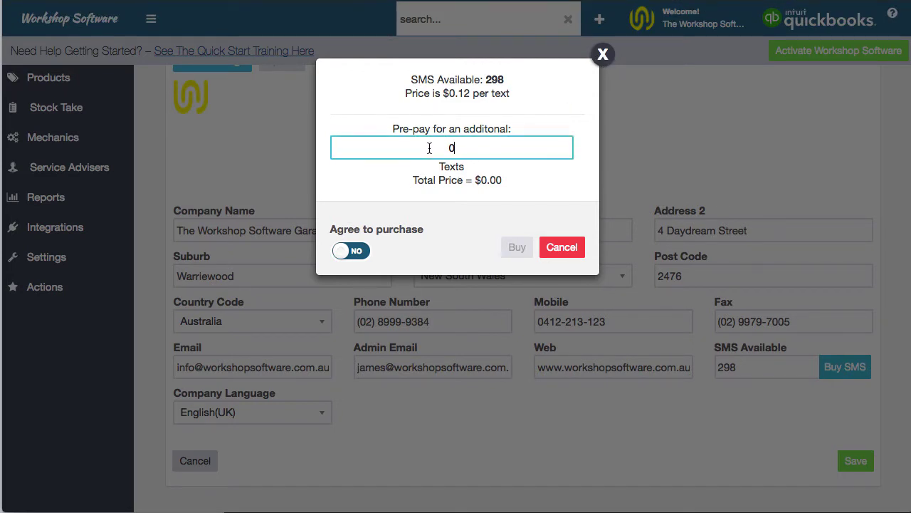
double_click(427, 148)
type("5")
type("200")
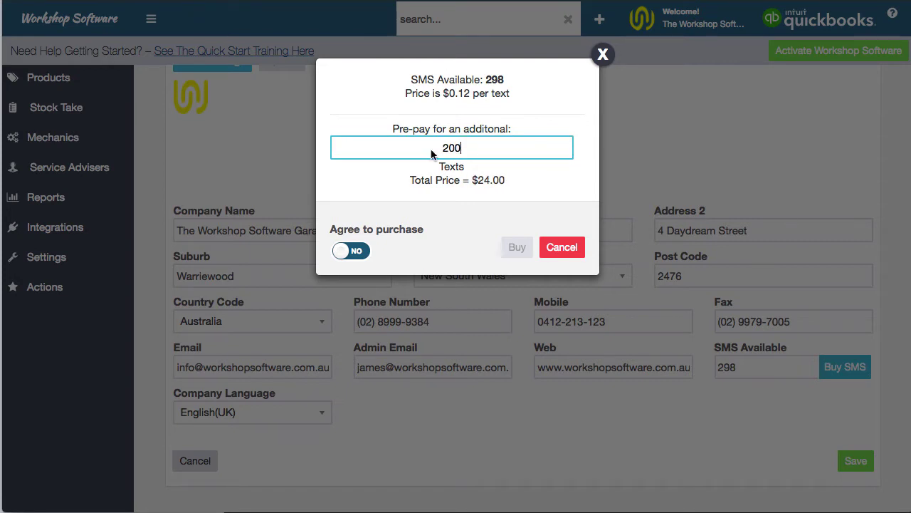
left_click(356, 251)
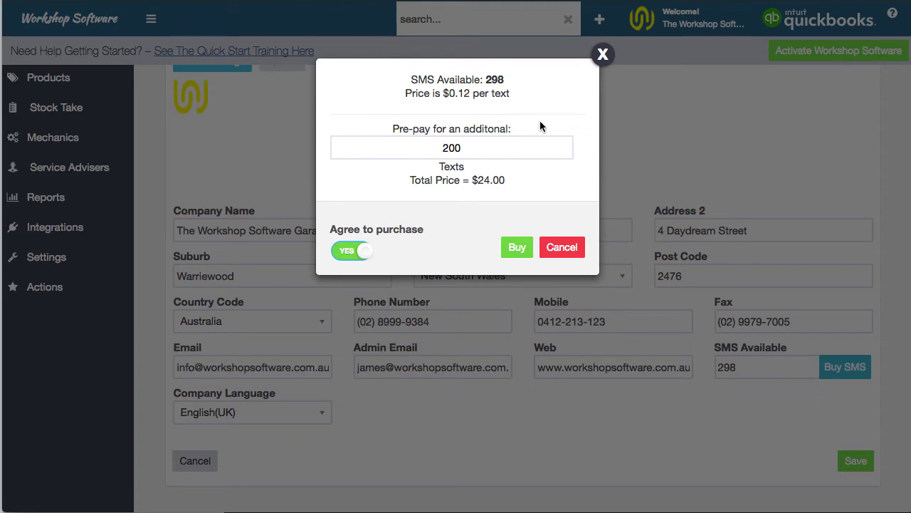
left_click(604, 56)
left_click(603, 56)
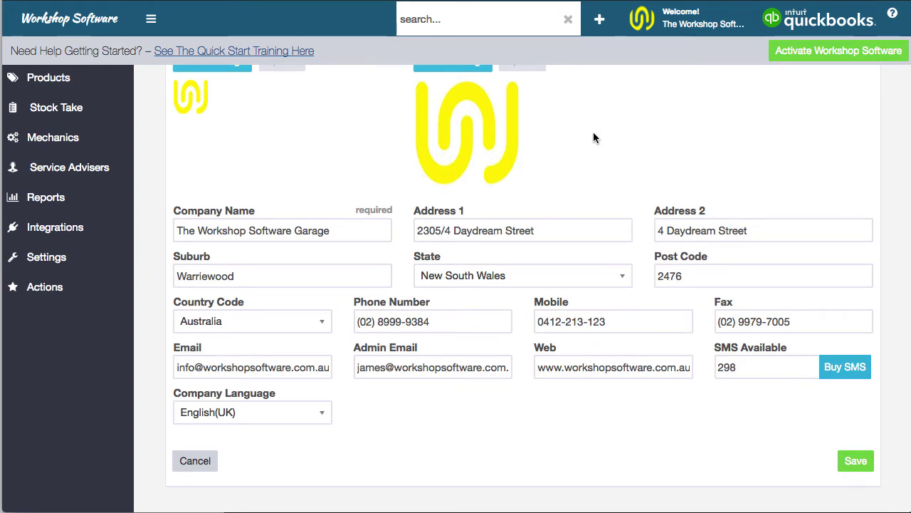
Open the Company Settings page.
scroll(595, 137, "up", 5)
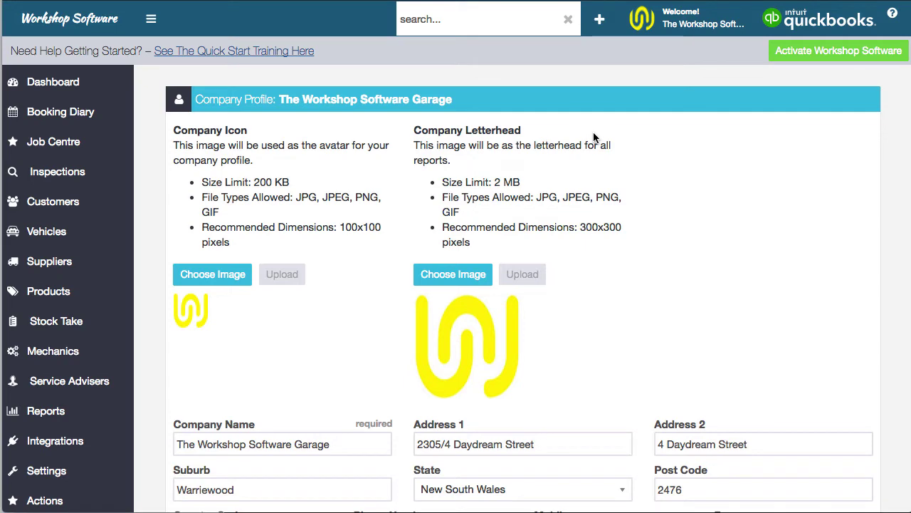
left_click(53, 470)
scroll(61, 456, "down", 2)
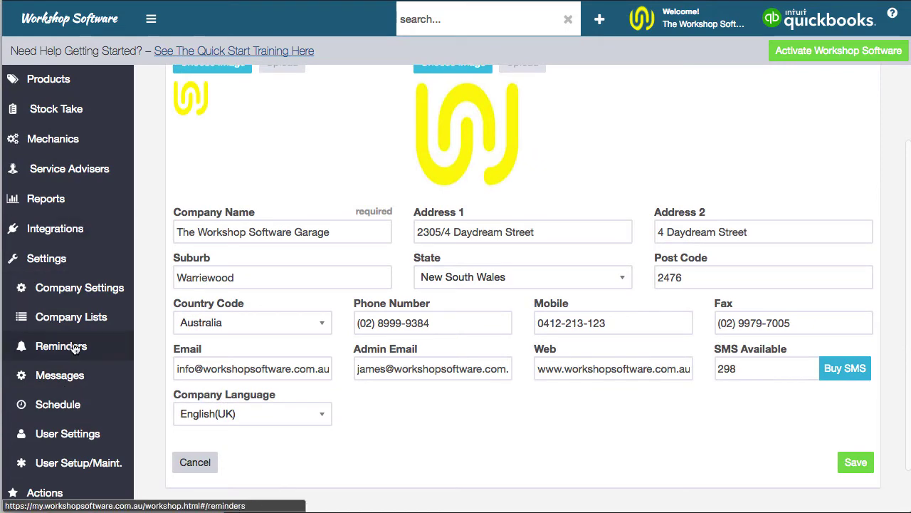
left_click(94, 292)
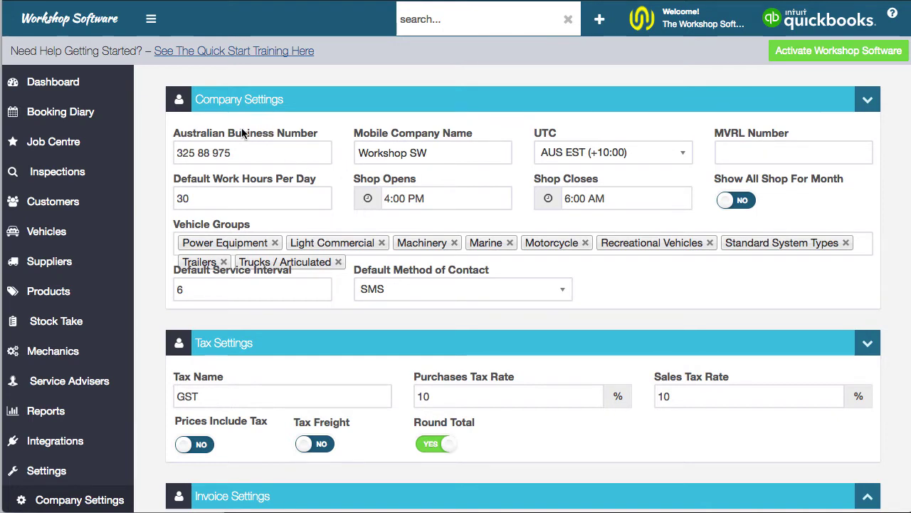
Examine the Australian Business Number, Mobile Company Name, UTC time zone choices and MVRL Number in the company settings.
triple_click(240, 151)
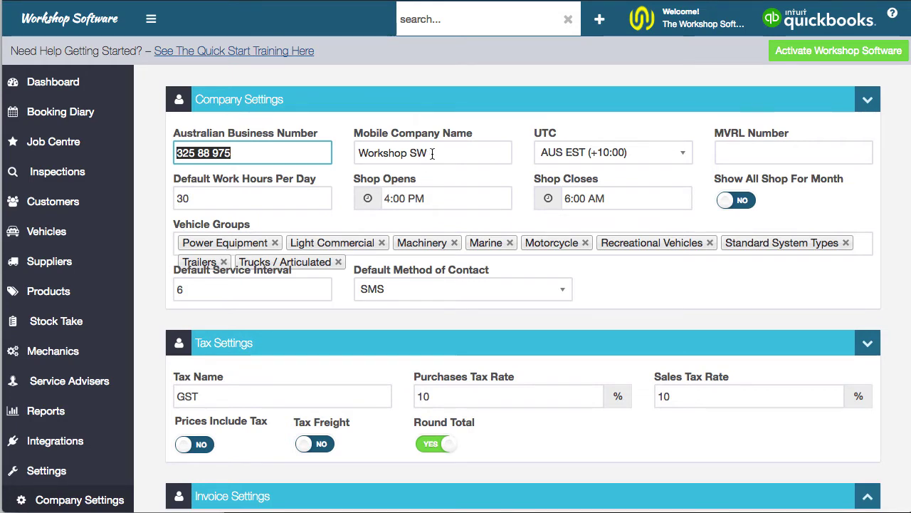
left_click_drag(432, 152, 357, 158)
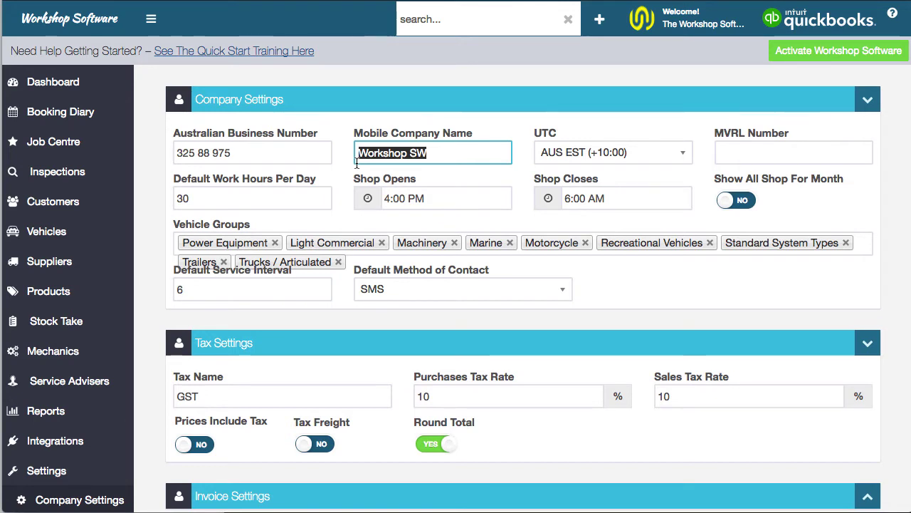
left_click(681, 154)
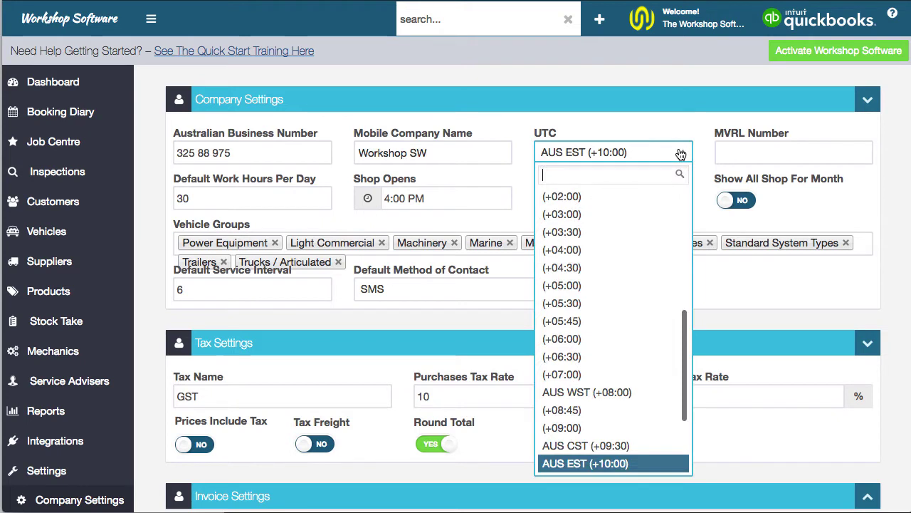
left_click(681, 154)
left_click(739, 153)
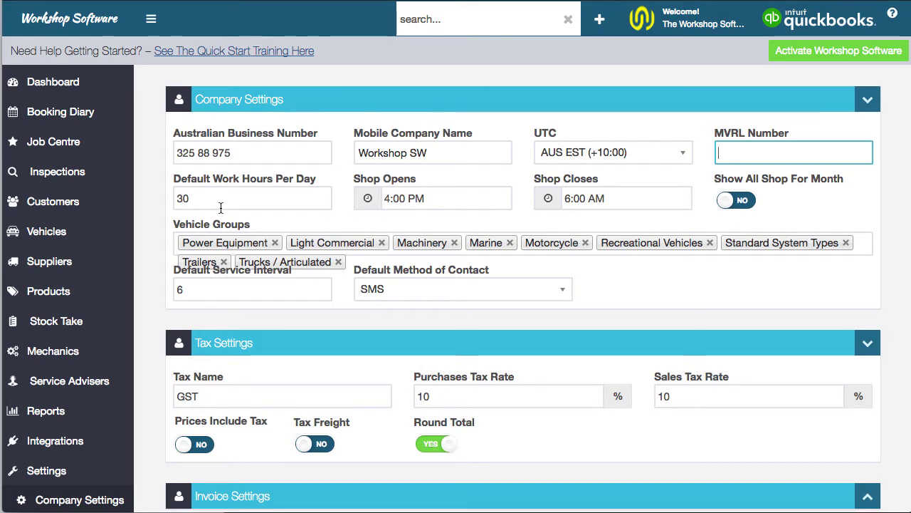
Set the shop's opening time to 8:00 AM.
left_click(367, 201)
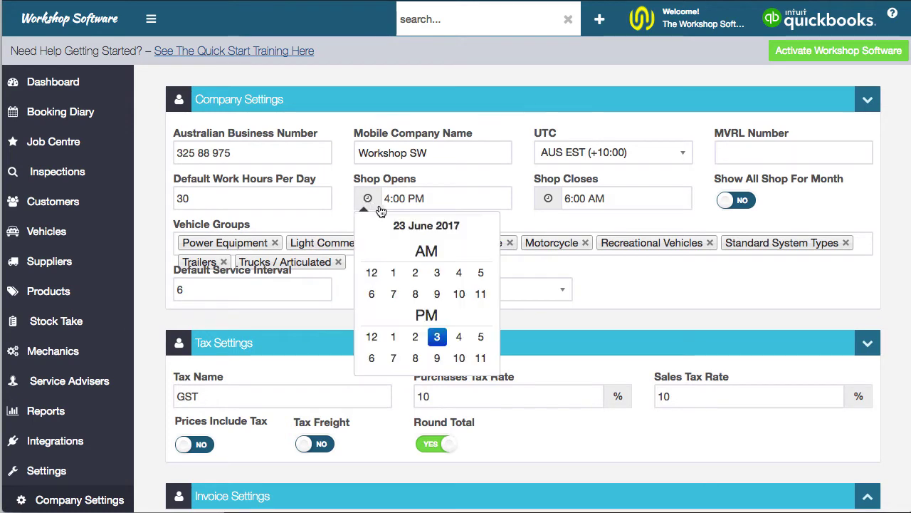
left_click(415, 293)
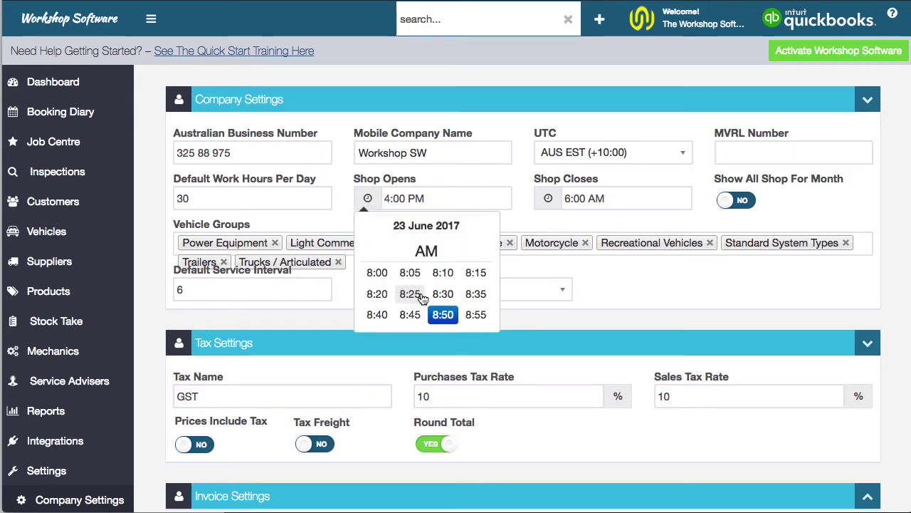
left_click(377, 272)
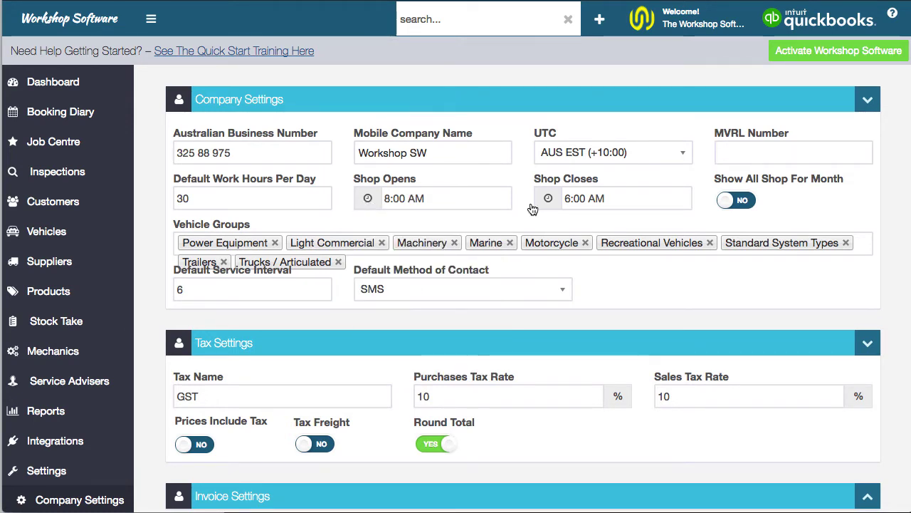
Set the shop's closing time to 6:00 PM in the company settings.
left_click(543, 203)
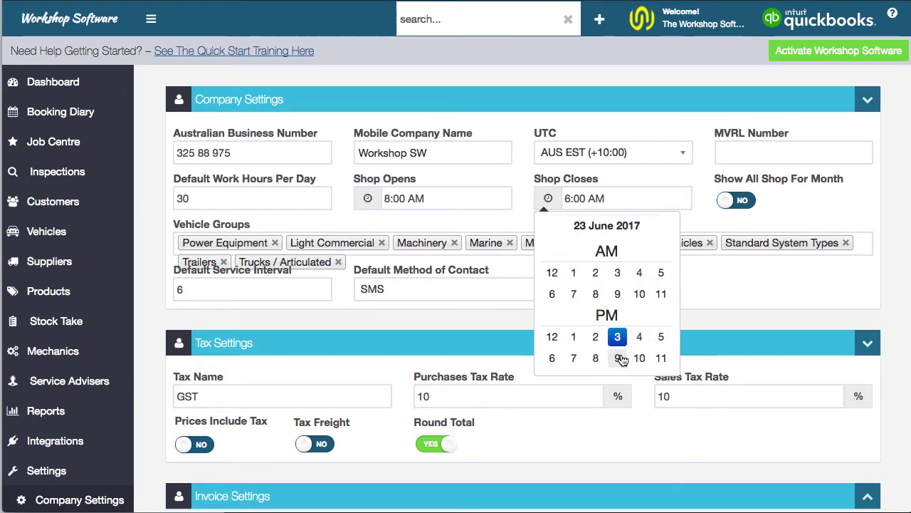
left_click(549, 359)
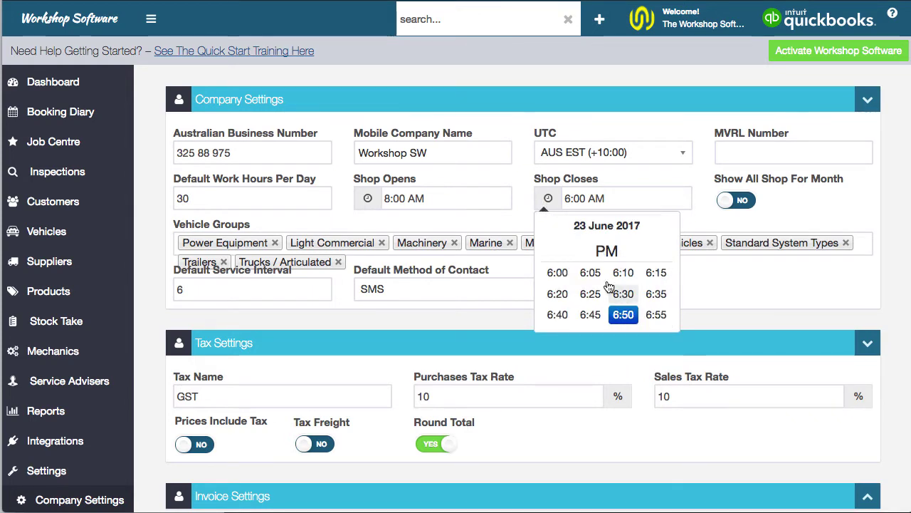
left_click(558, 273)
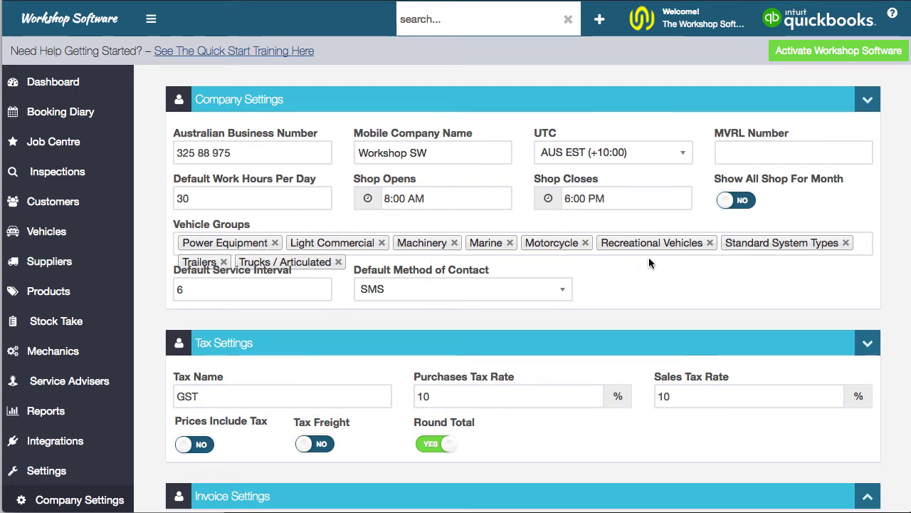
Examine the vehicle group choices, the default service interval and the options for the default method of contact.
left_click(867, 247)
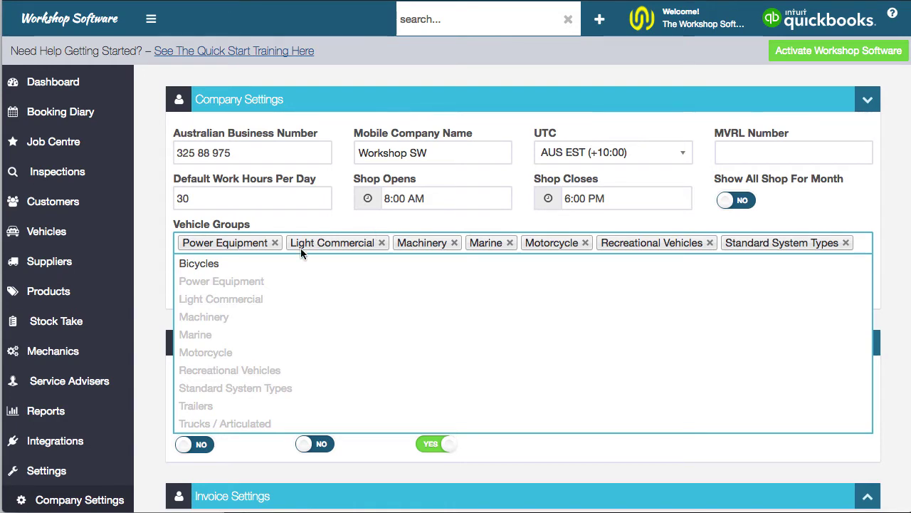
key("Down")
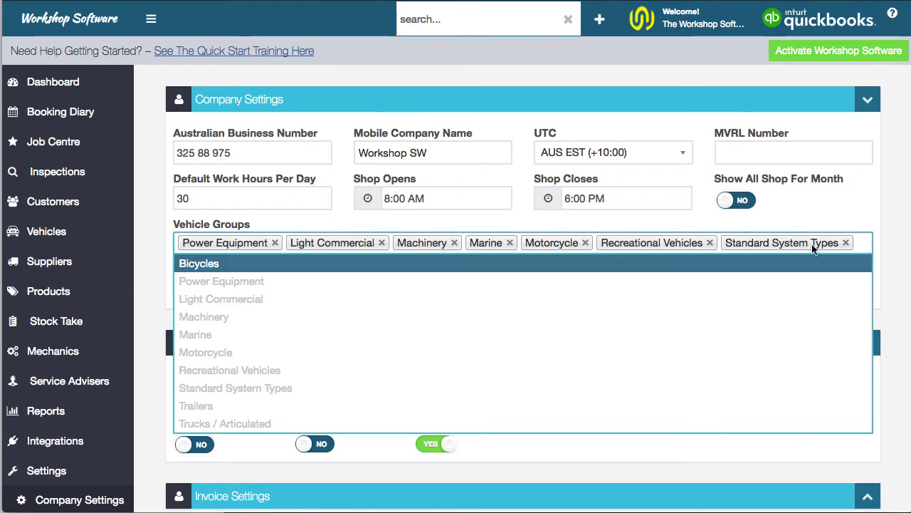
left_click(849, 205)
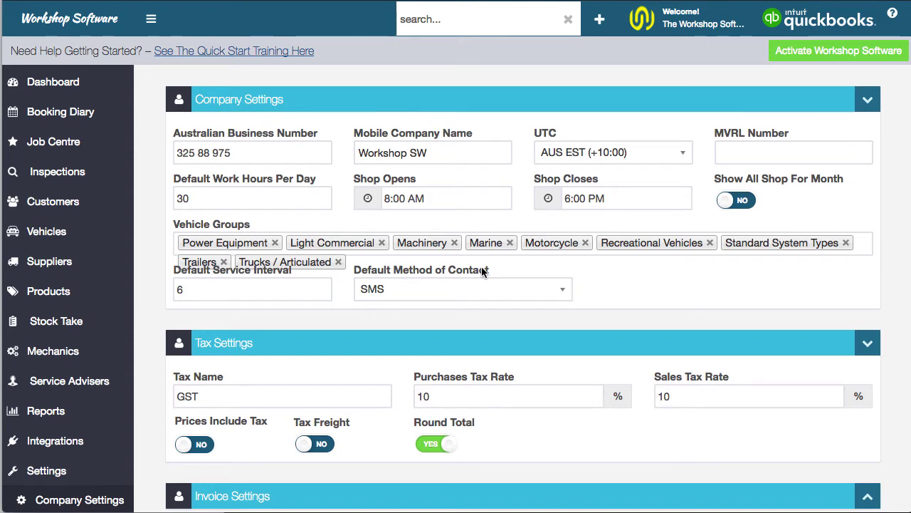
double_click(215, 289)
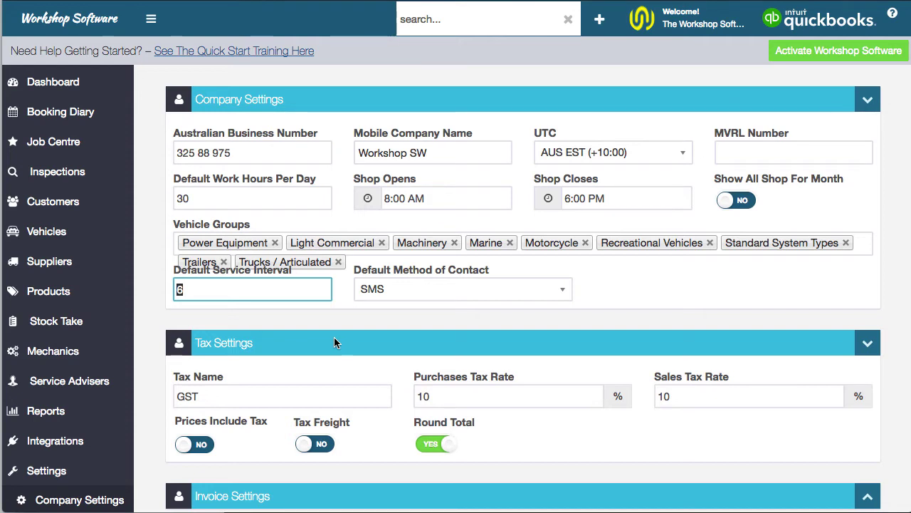
left_click(562, 291)
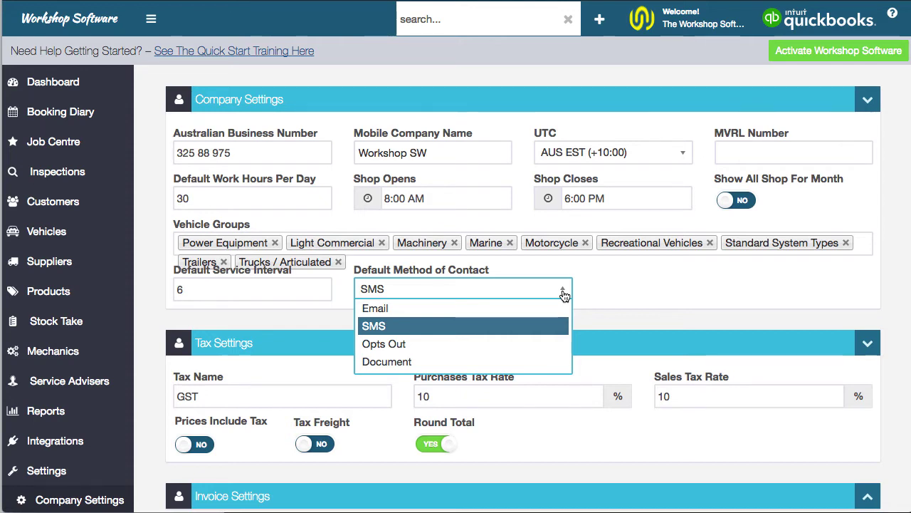
left_click(564, 295)
Review the tax name and purchases tax rate in the tax settings, and enter 10% as the sales tax rate.
scroll(690, 342, "down", 3)
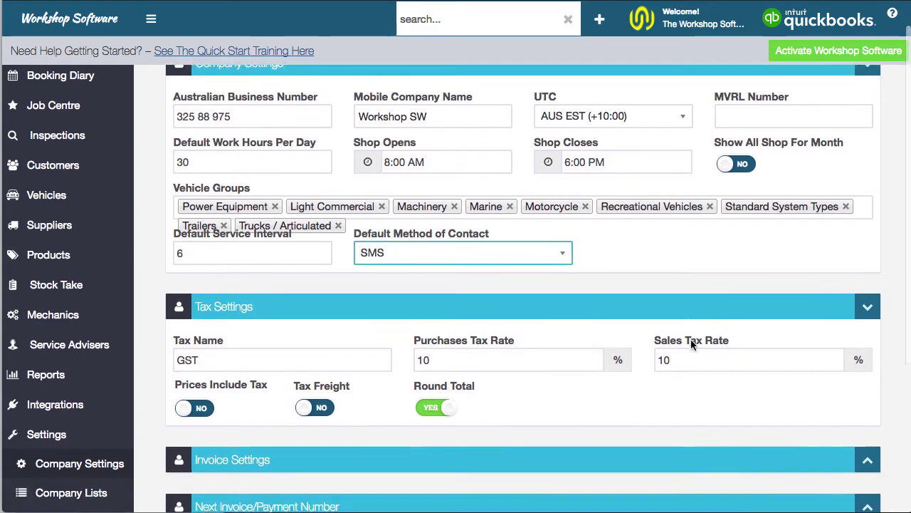
scroll(690, 339, "down", 3)
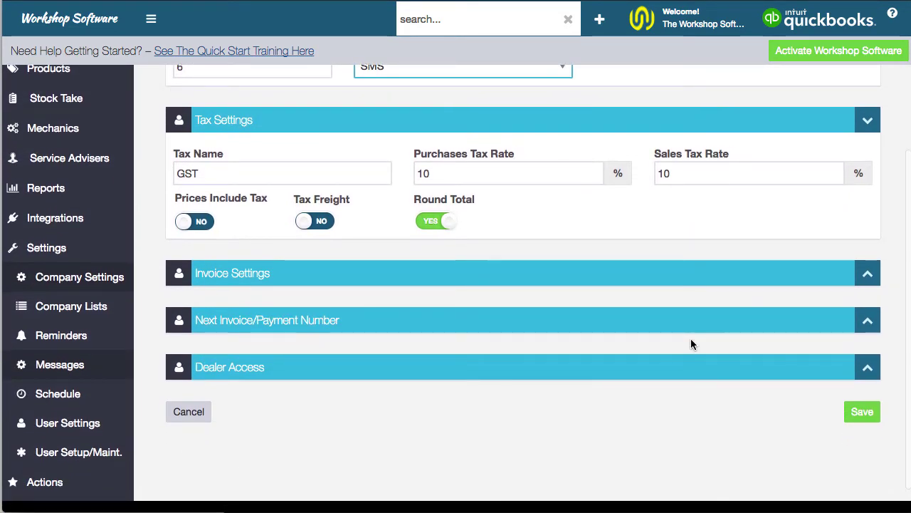
left_click(232, 171)
left_click_drag(232, 171, 177, 173)
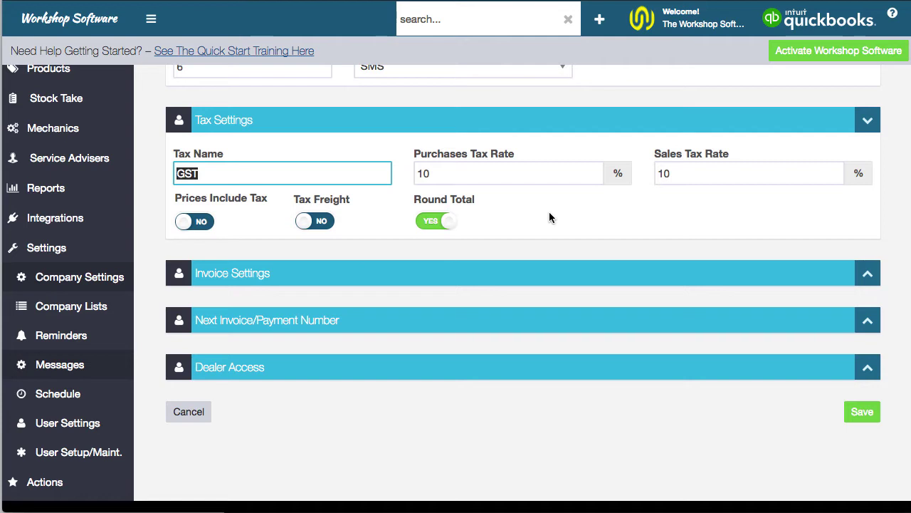
key("Tab")
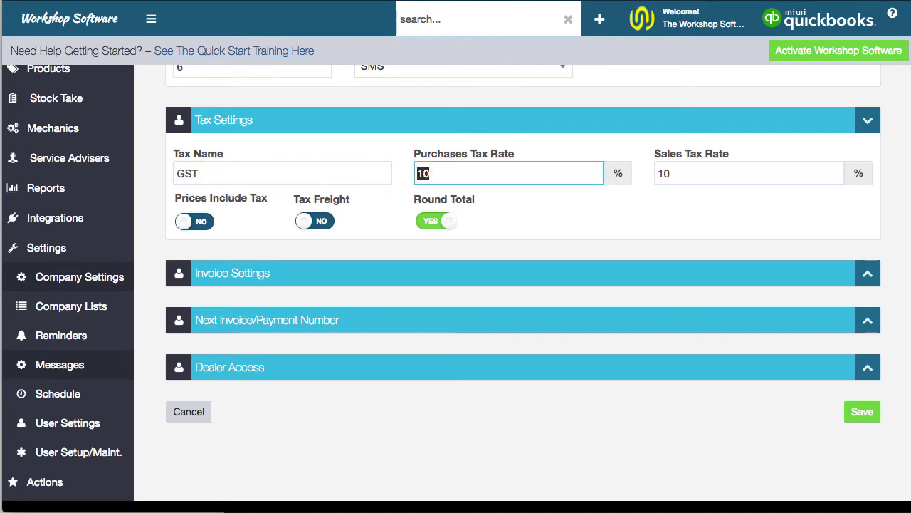
key("Tab")
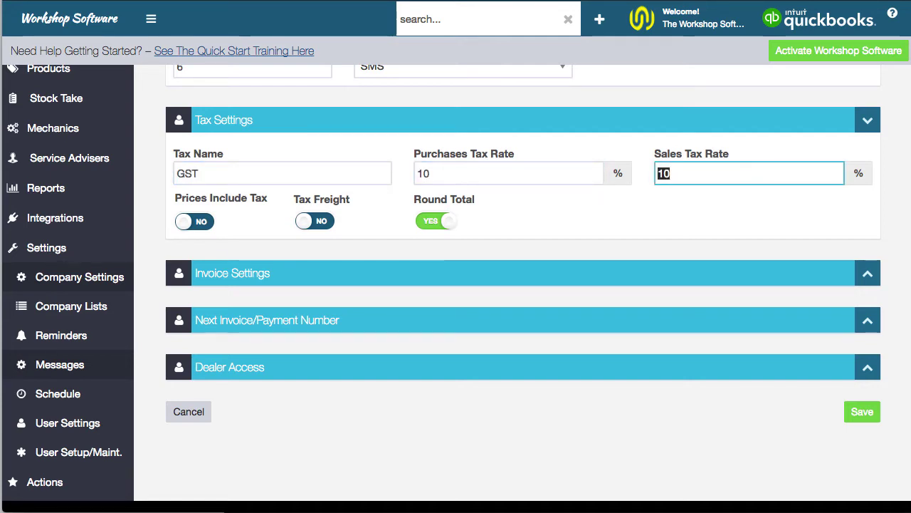
type("15")
key("BackSpace")
type("0")
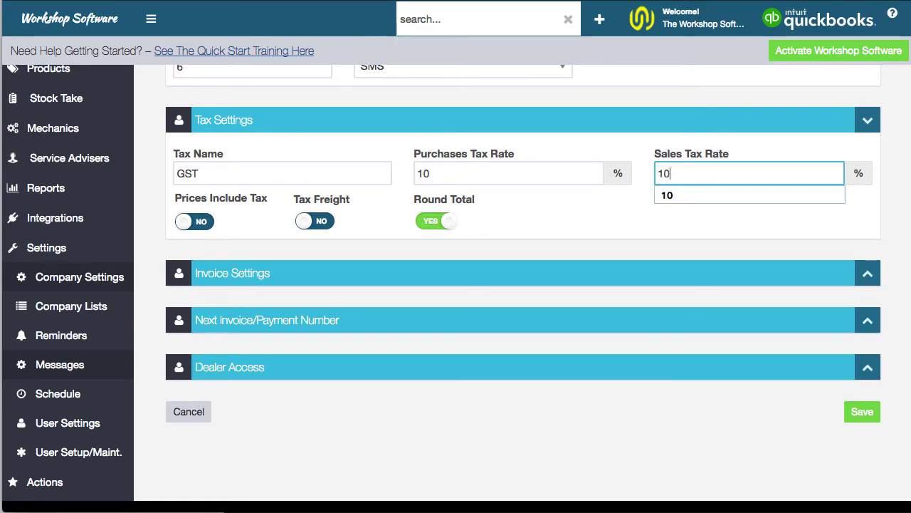
key("Tab")
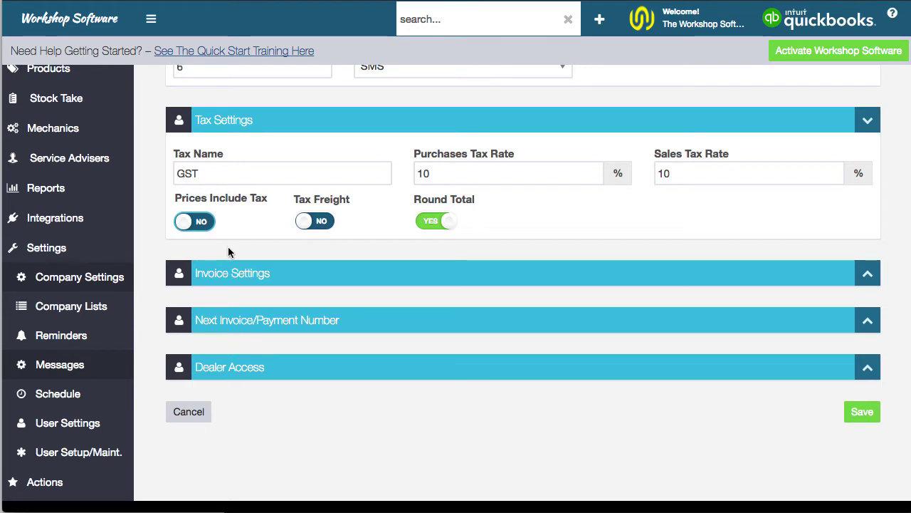
Switch Prices Include Tax to Yes and back to No, and do the same with Tax Freight.
left_click(205, 231)
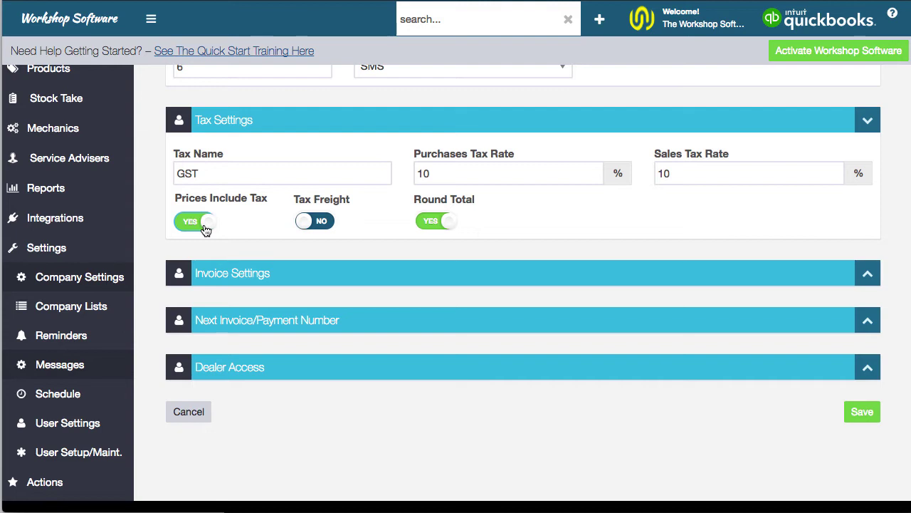
left_click(203, 228)
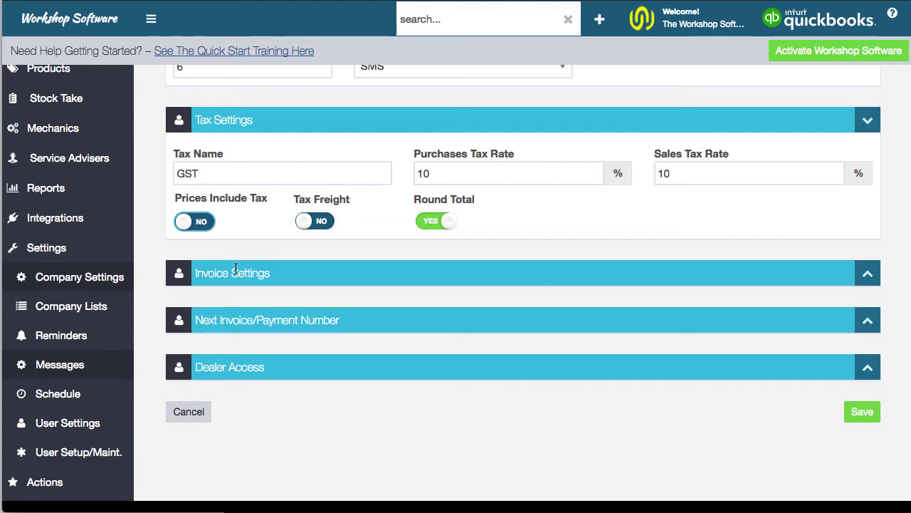
left_click(326, 225)
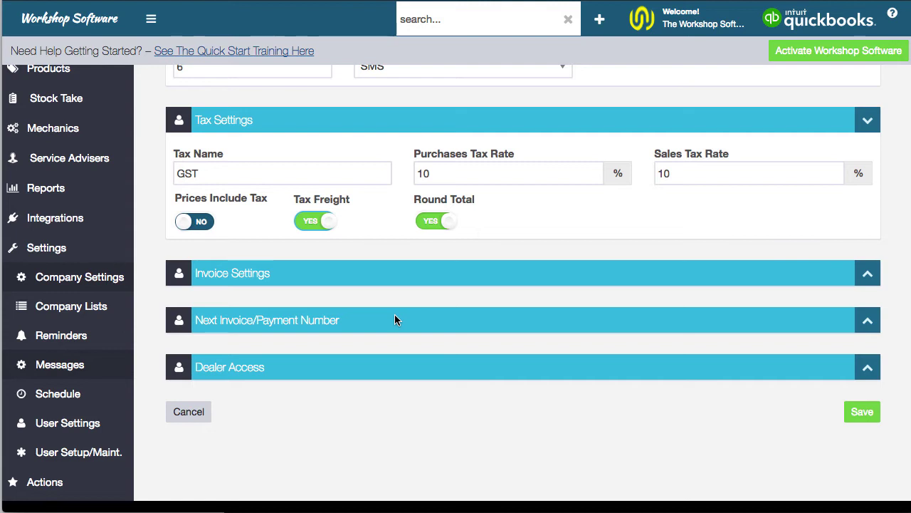
left_click(311, 223)
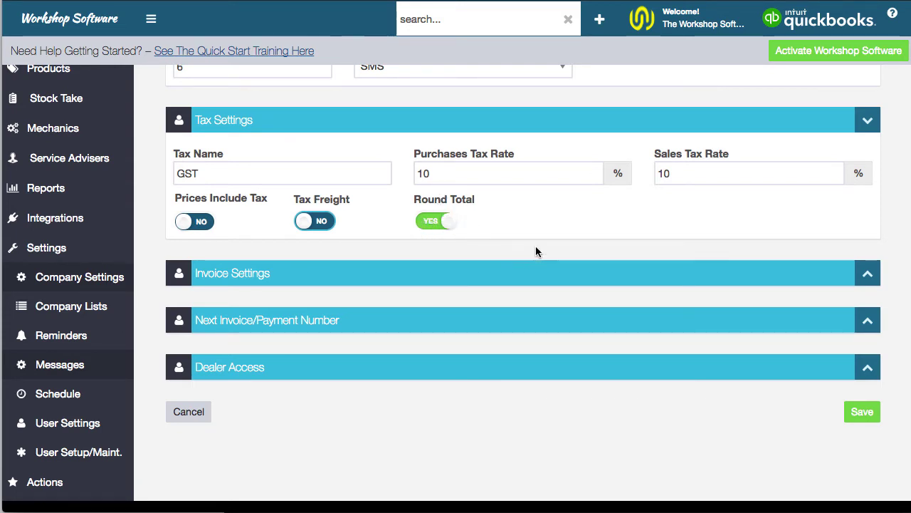
Expand the invoice settings, set the invoice format to Default and look through the available formats again.
left_click(870, 282)
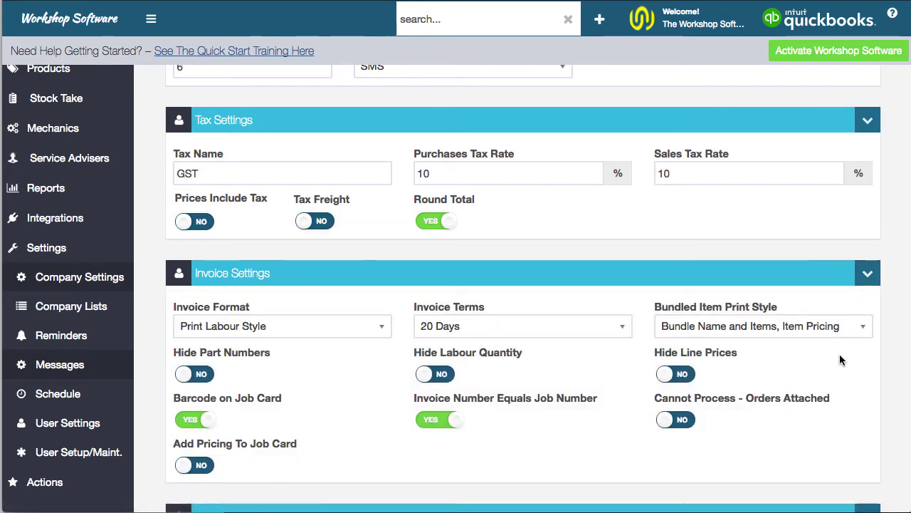
scroll(840, 353, "down", 4)
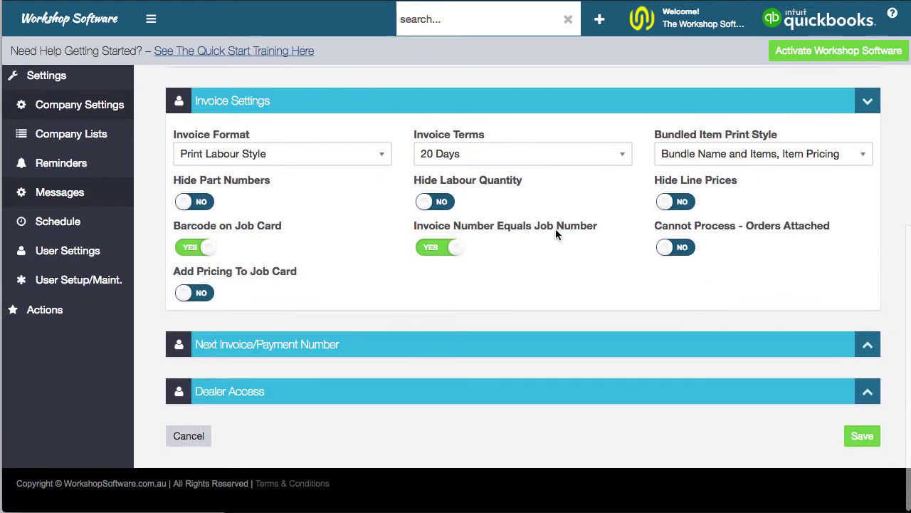
left_click(383, 155)
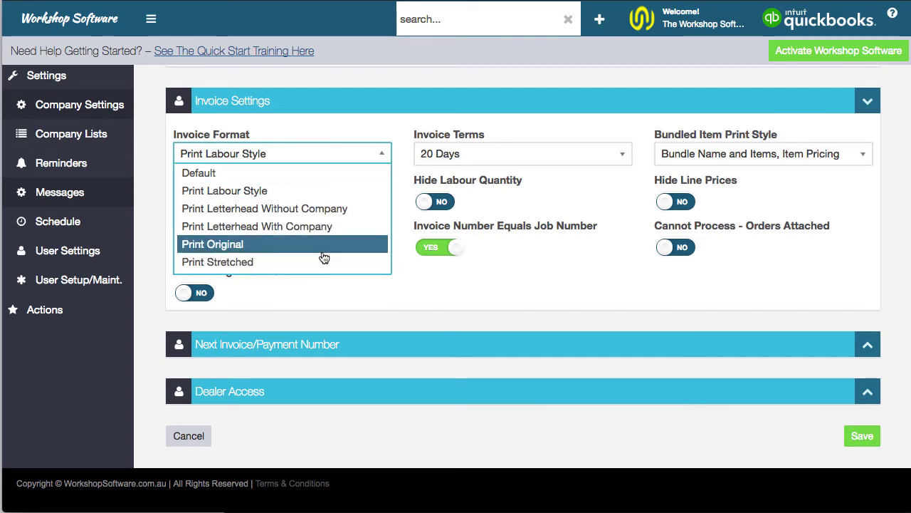
left_click(198, 174)
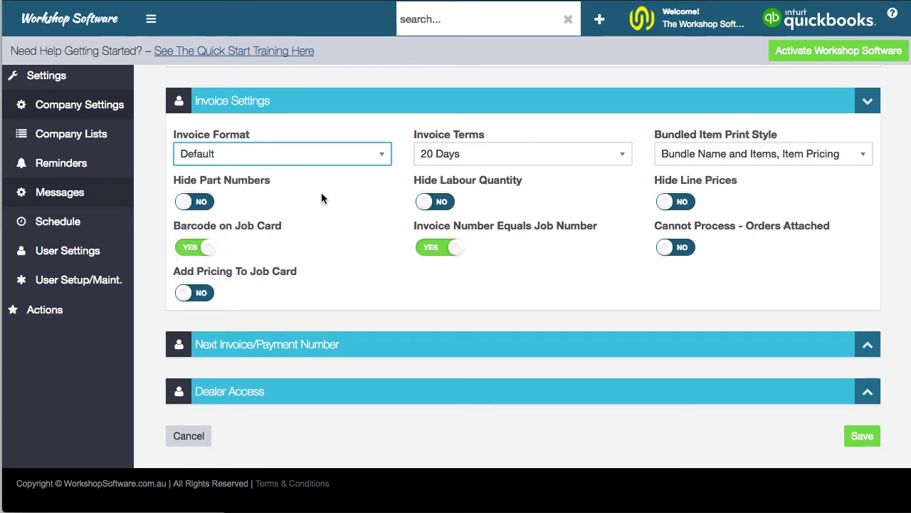
left_click(385, 156)
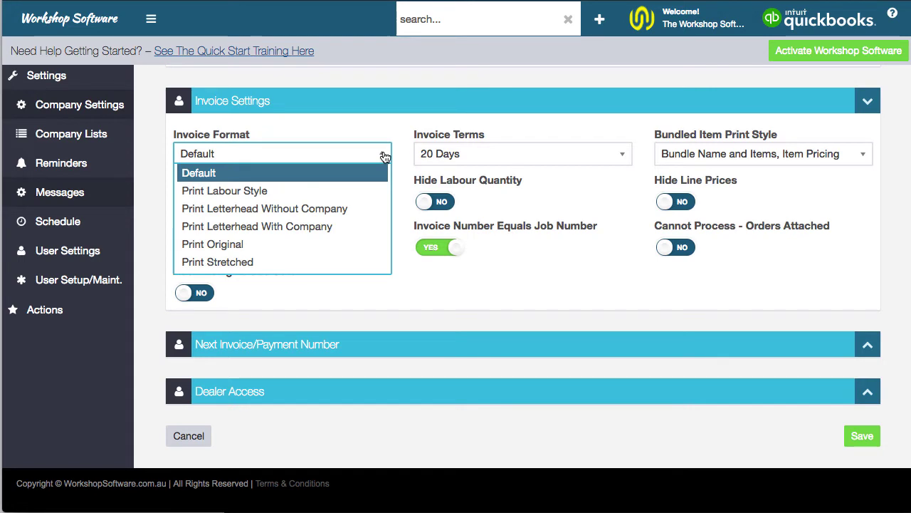
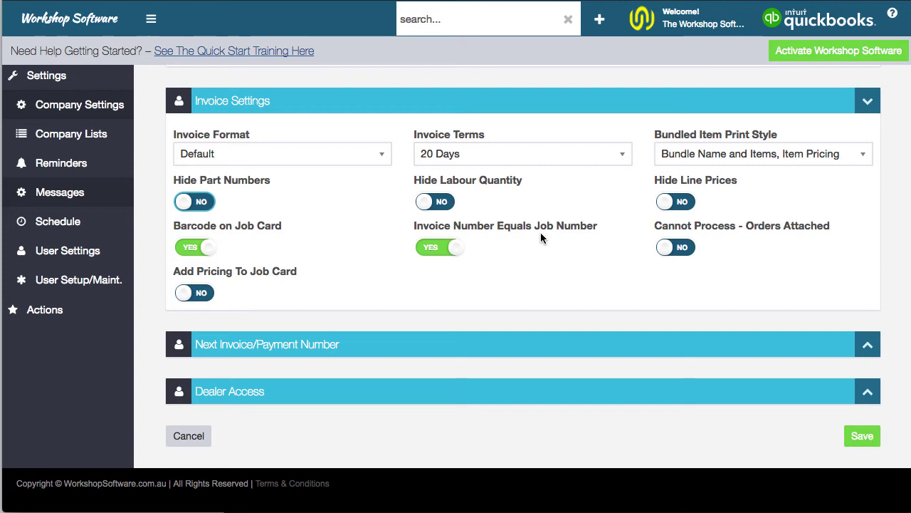
Set Invoice Number Equals Job Number to No and Cannot Process - Orders Attached to Yes.
left_click(447, 250)
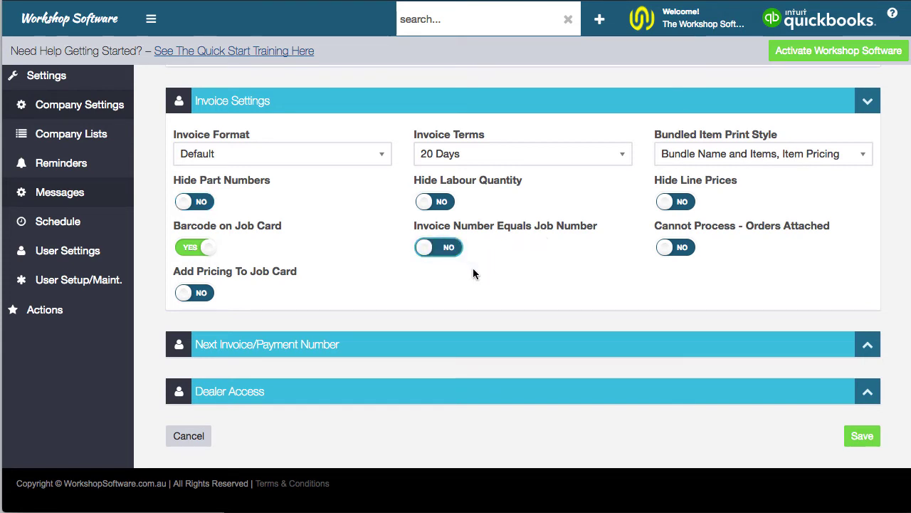
left_click(686, 252)
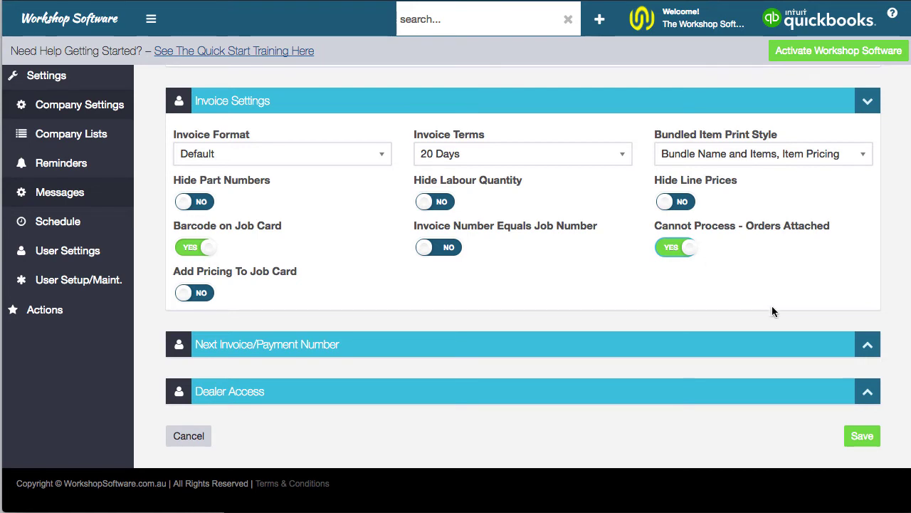
Expand the Next Invoice/Payment Number settings and highlight the next invoice number for review.
left_click(866, 345)
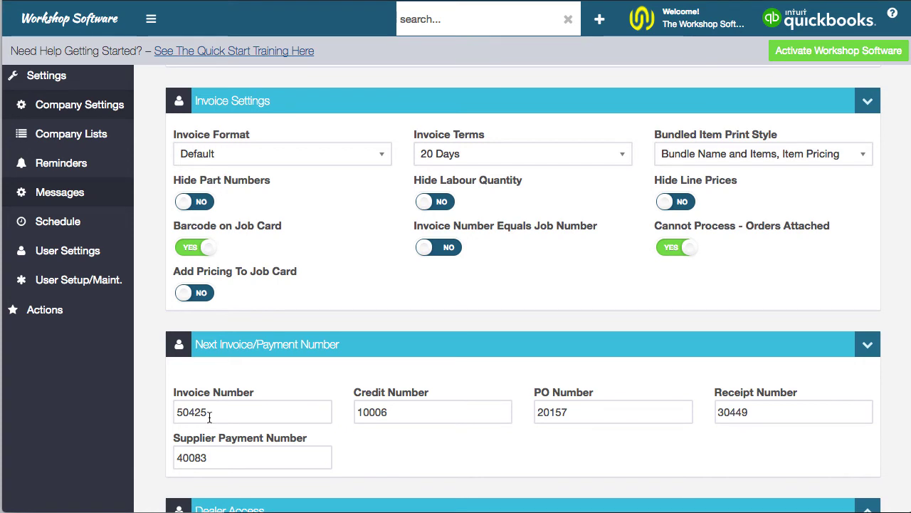
left_click_drag(231, 413, 124, 413)
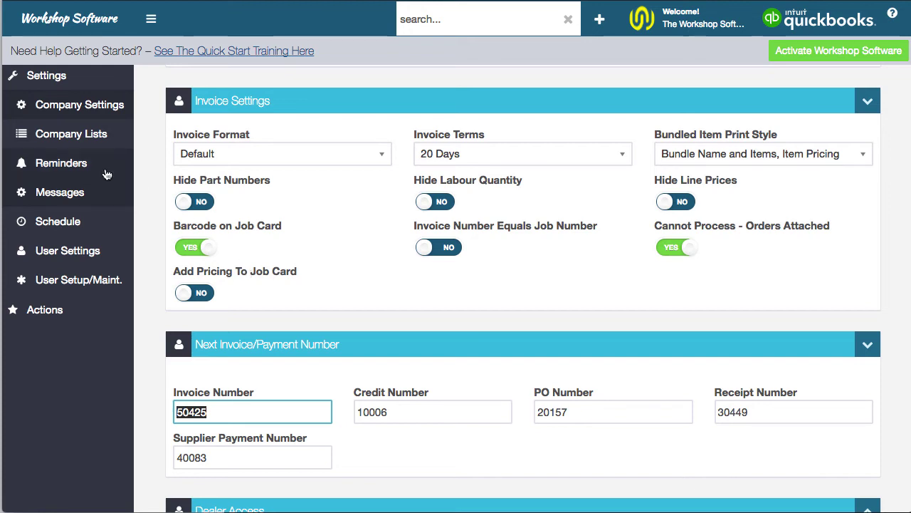
Open the Company Lists page, discarding the unsaved settings changes, and look through the invoice note templates.
left_click(84, 140)
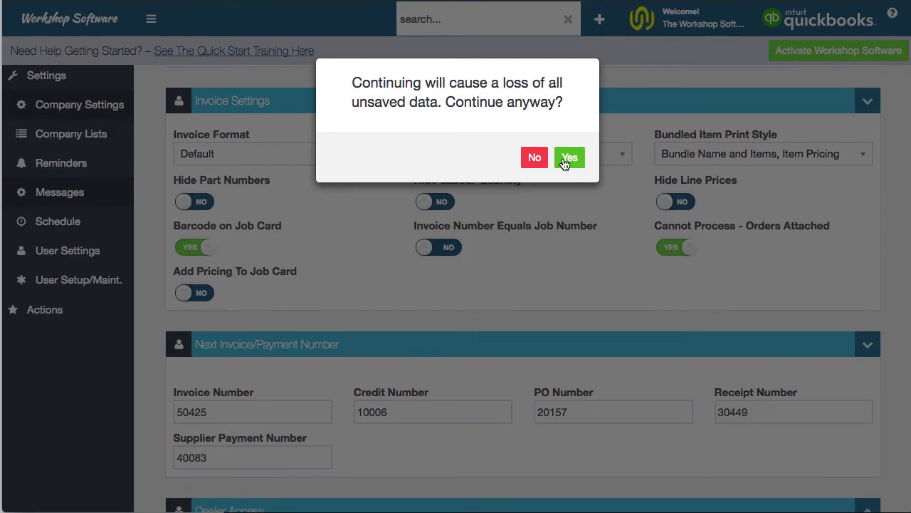
left_click(567, 156)
scroll(92, 264, "down", 5)
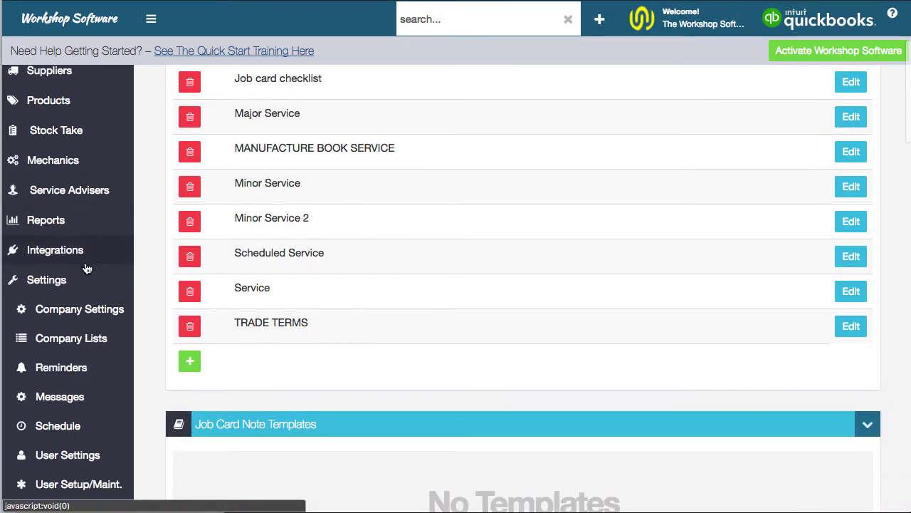
scroll(453, 188, "up", 4)
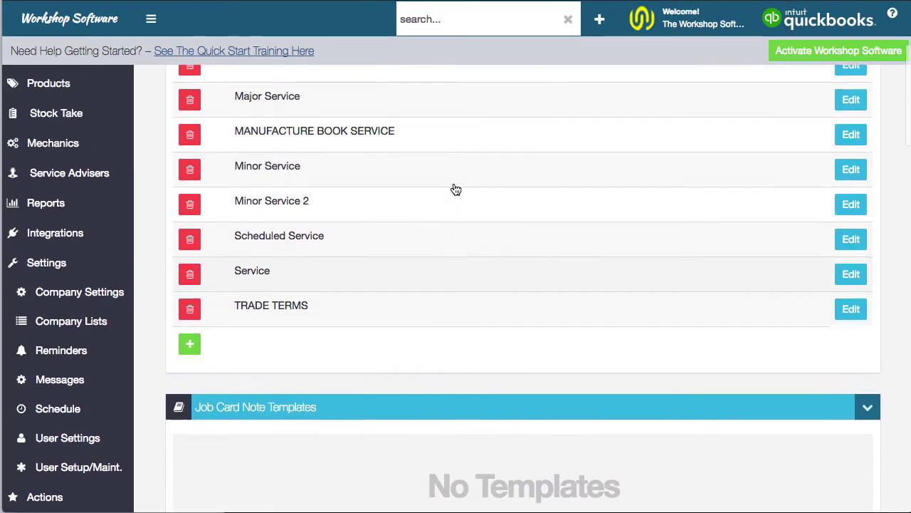
scroll(453, 185, "up", 1)
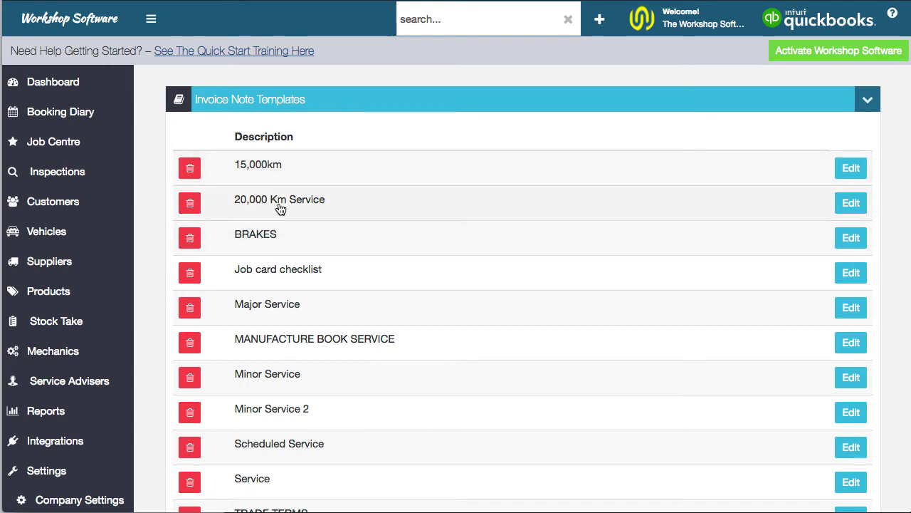
View the description and contents of the 20,000 Km Service invoice note template, and close it without saving.
left_click(847, 205)
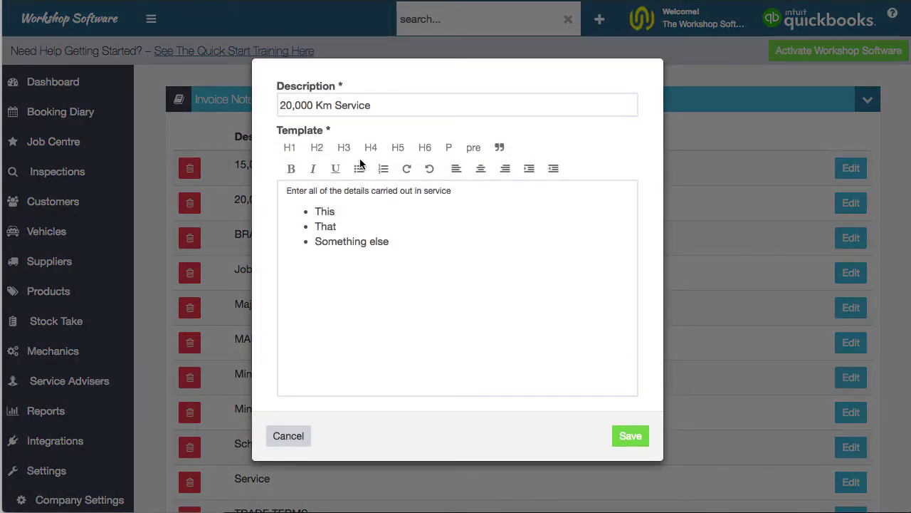
left_click(285, 435)
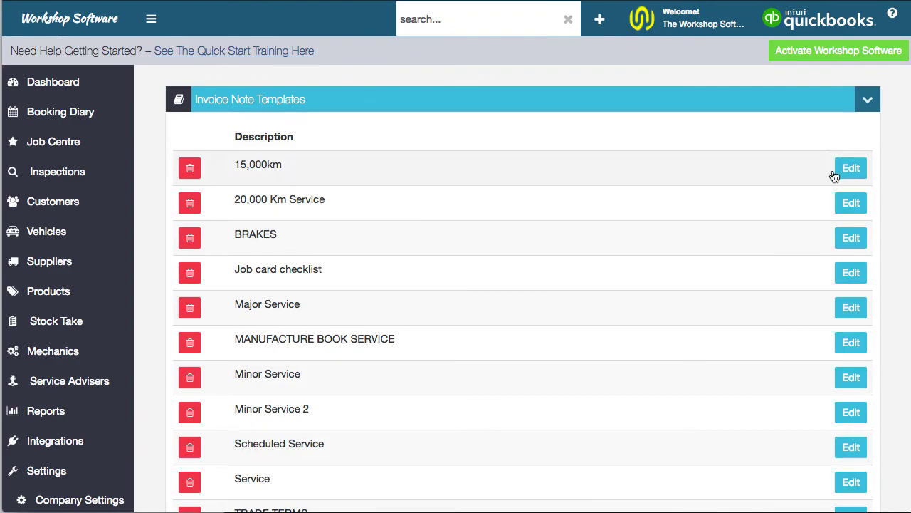
View the 15,000km invoice note template, close it without saving, and look through the remaining invoice note templates.
left_click(849, 171)
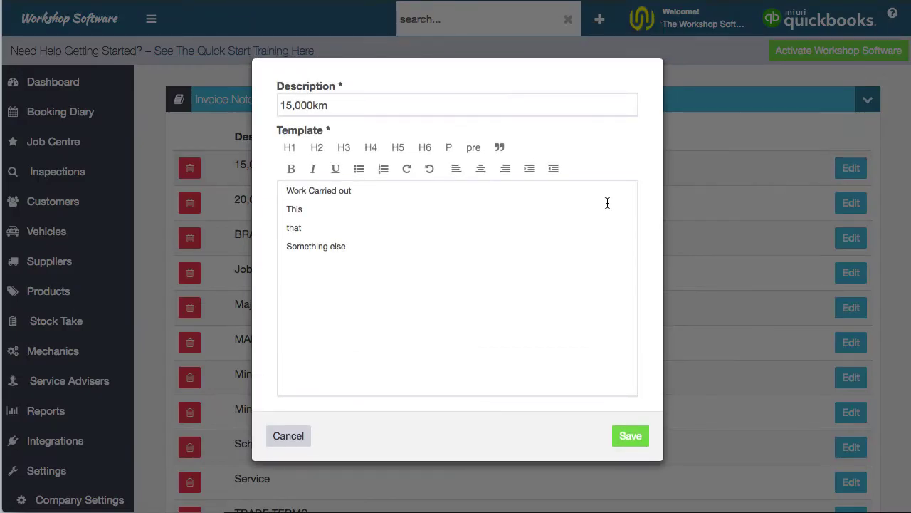
left_click(288, 437)
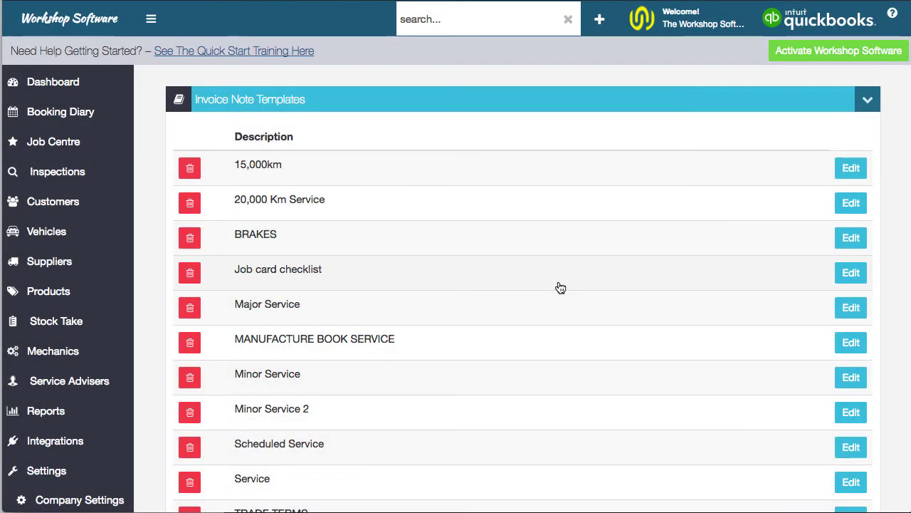
scroll(557, 286, "down", 5)
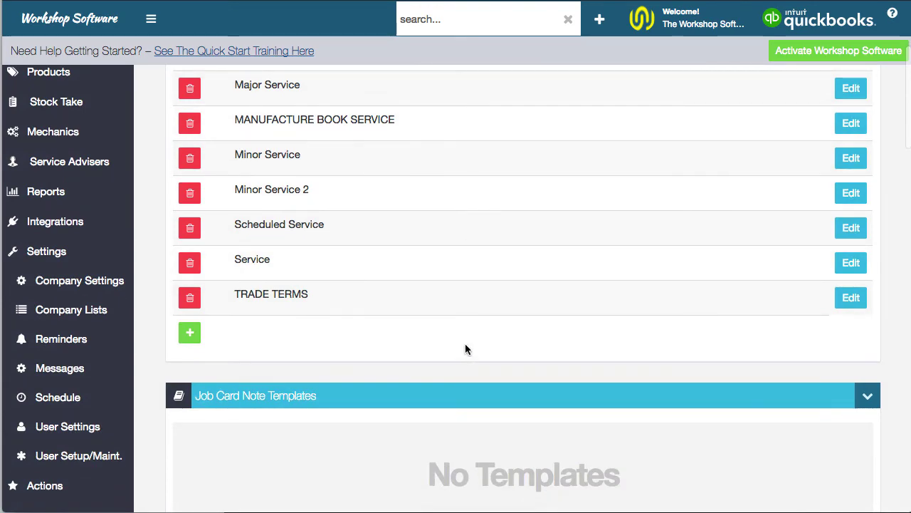
Open a blank job card note template to view its description and template fields, and cancel it.
scroll(465, 349, "up", 1)
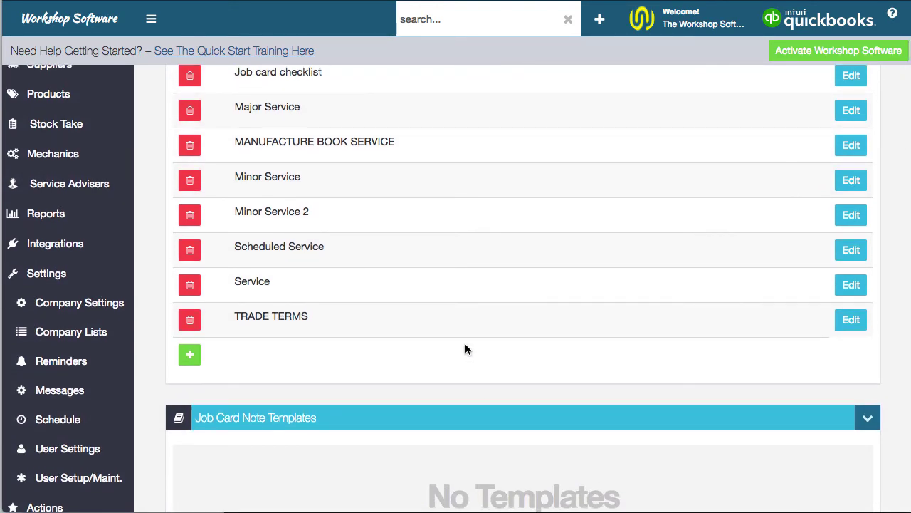
scroll(465, 347, "down", 5)
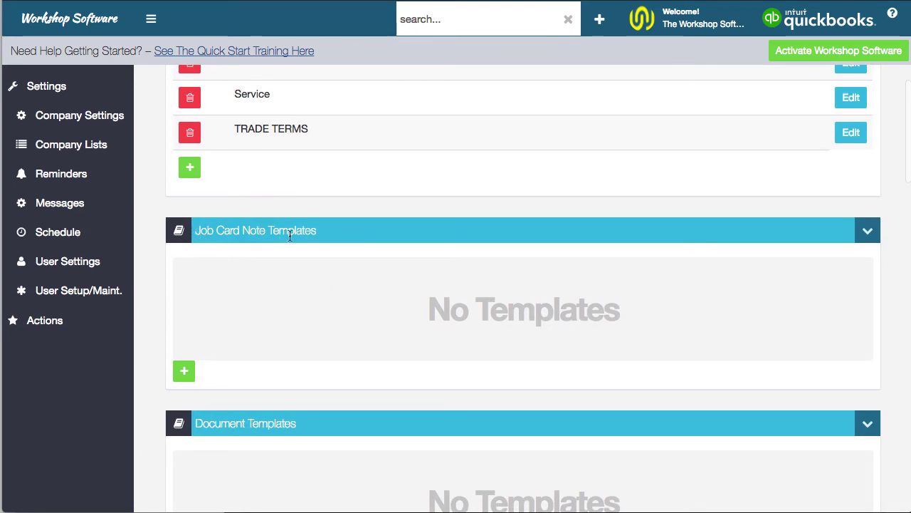
scroll(388, 305, "down", 1)
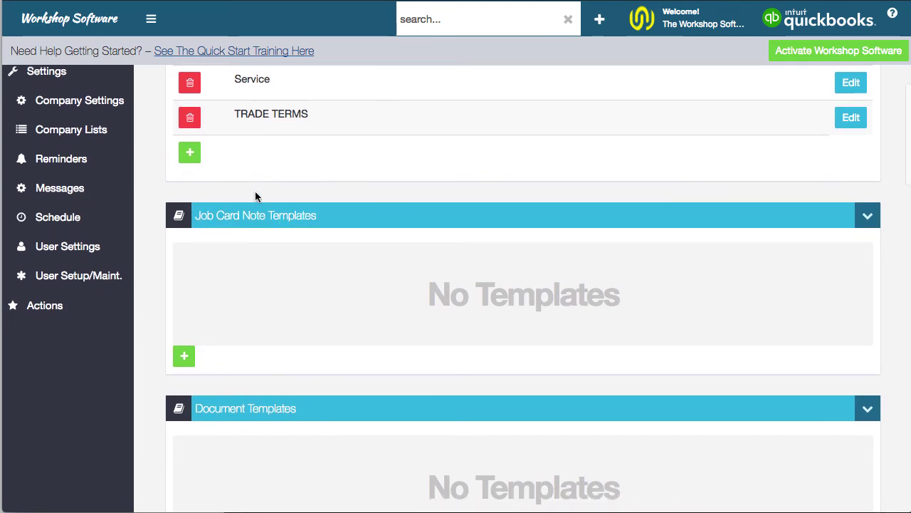
left_click(188, 361)
left_click(326, 104)
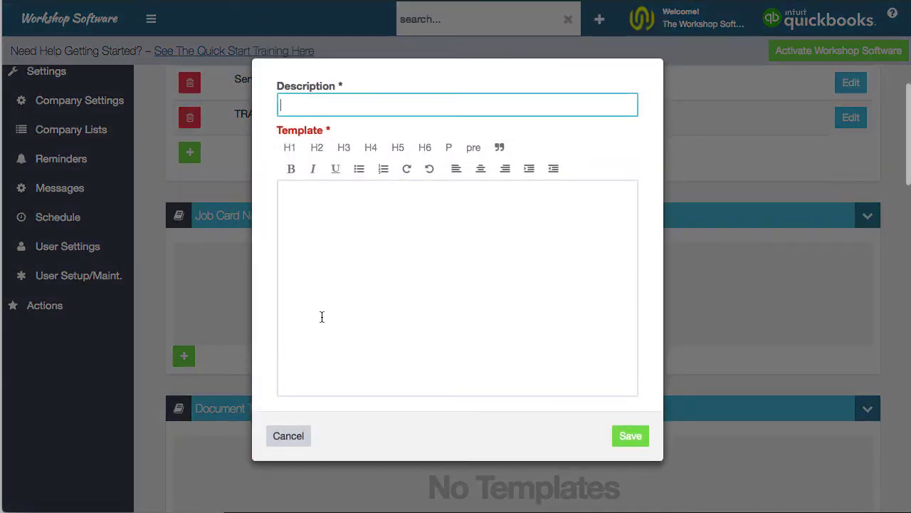
left_click(281, 435)
View the contents of the Email entry under Email Templates, and close it without saving.
scroll(471, 421, "down", 5)
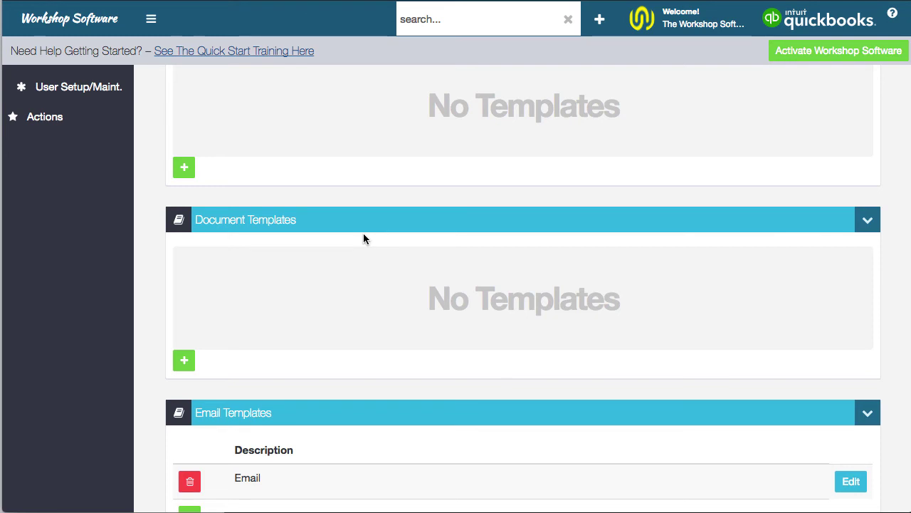
scroll(436, 322, "down", 5)
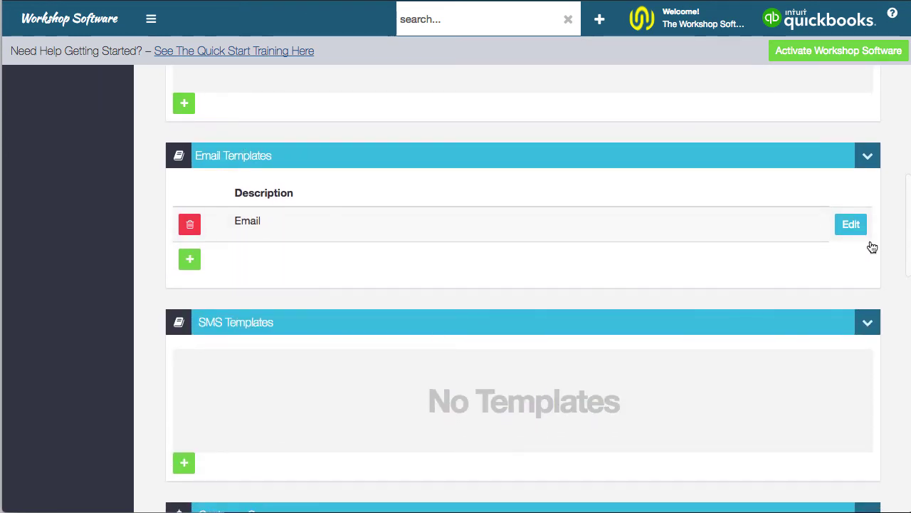
left_click(840, 223)
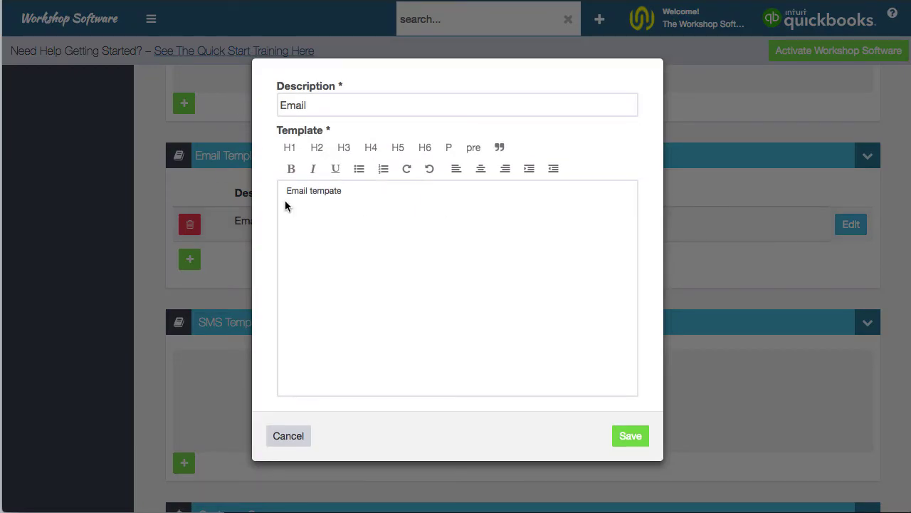
left_click(286, 437)
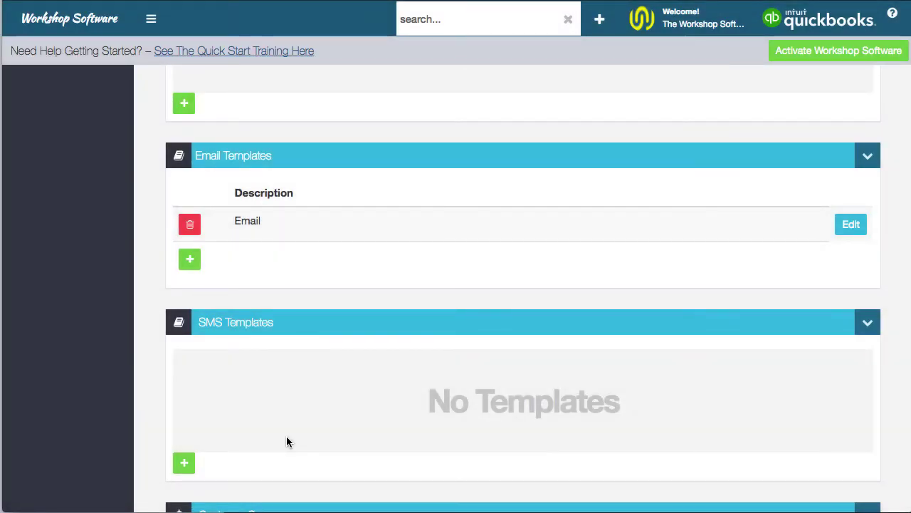
Review the SMS templates, customer sources and payment methods in the company lists.
scroll(287, 437, "down", 3)
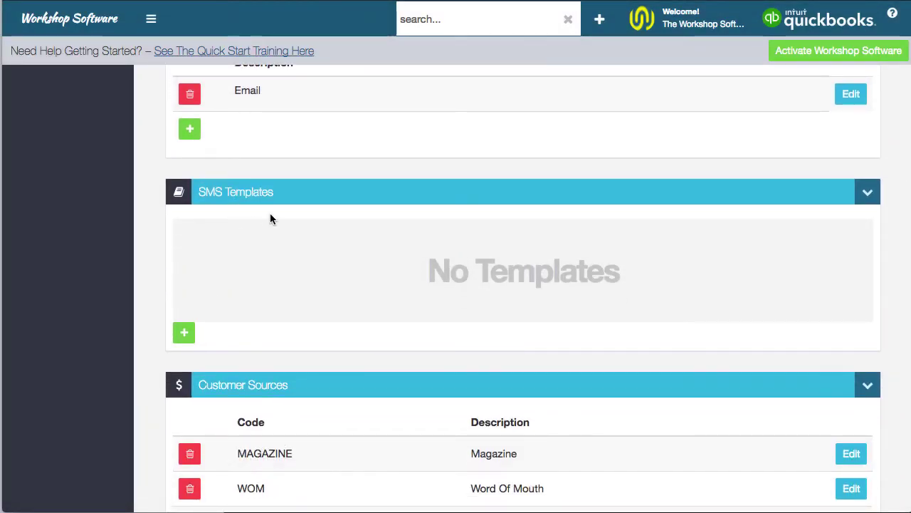
scroll(341, 314, "down", 4)
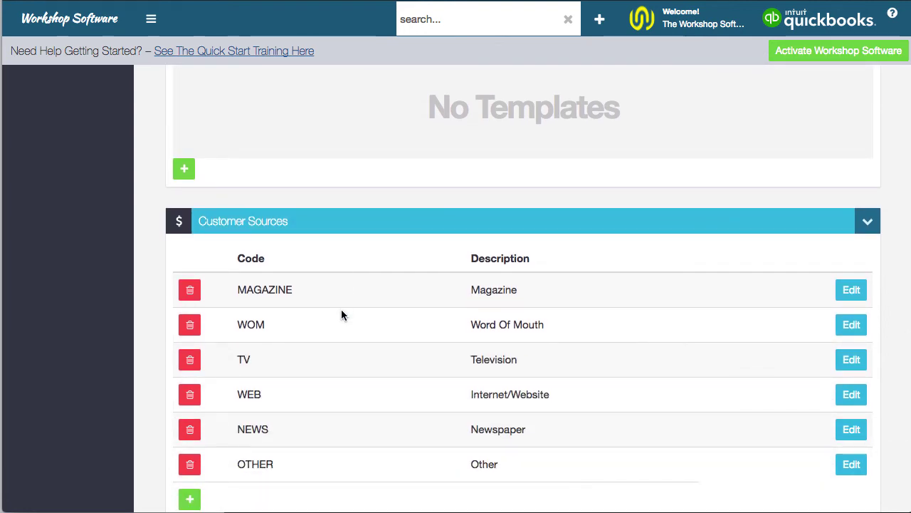
scroll(341, 316, "down", 2)
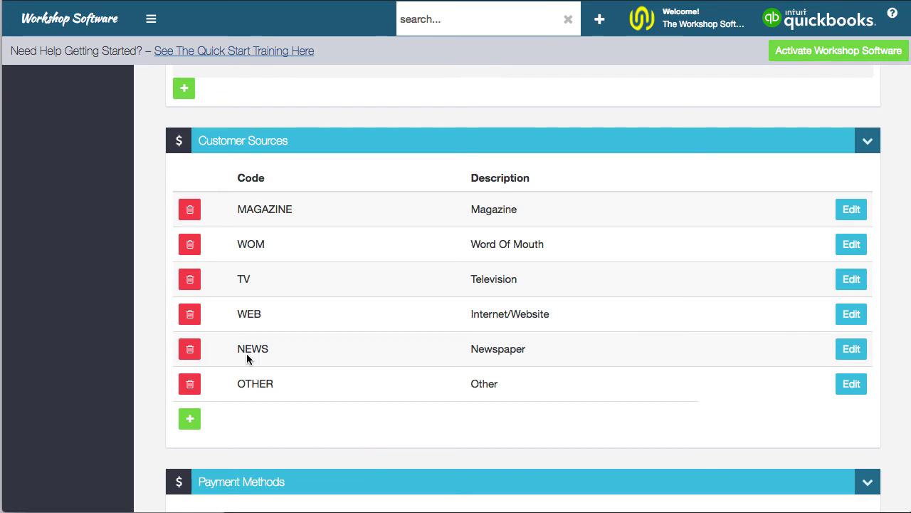
scroll(246, 356, "down", 5)
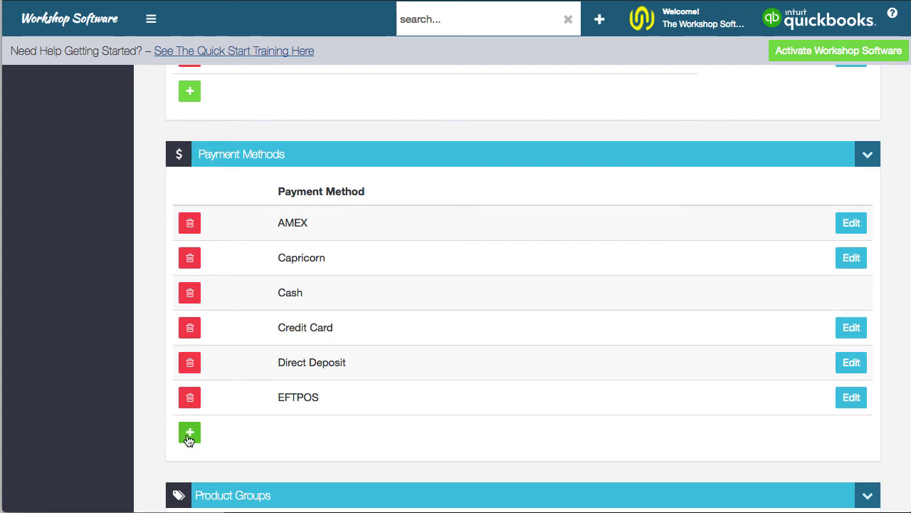
Review the product groups, start a new group to view its name, description and account fields, and cancel the entry.
scroll(392, 314, "down", 10)
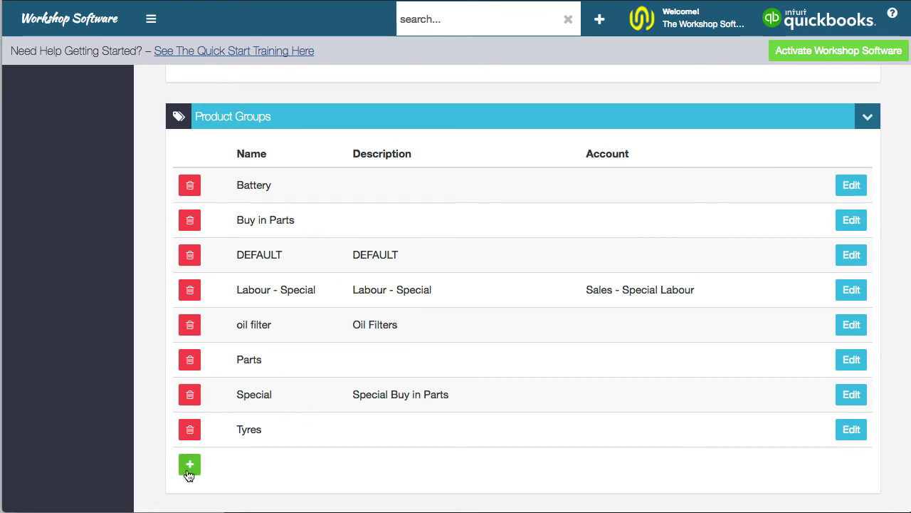
scroll(231, 432, "down", 2)
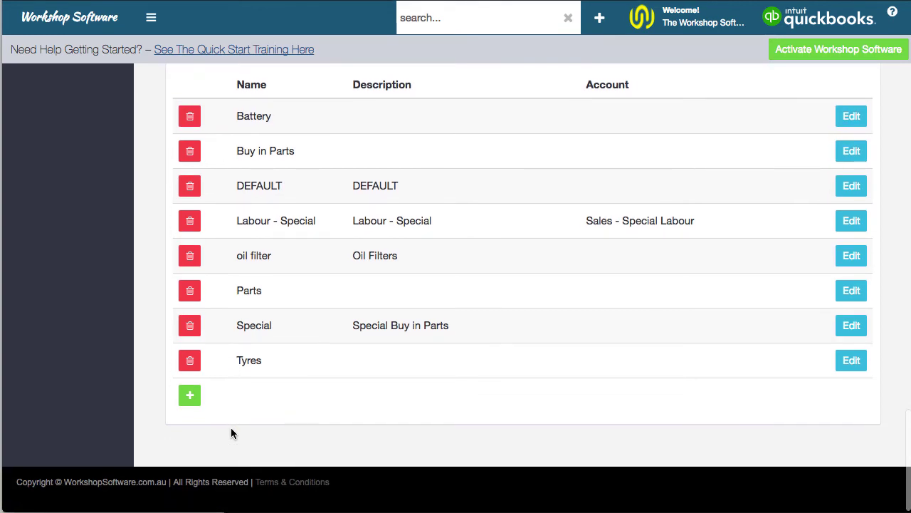
left_click(190, 398)
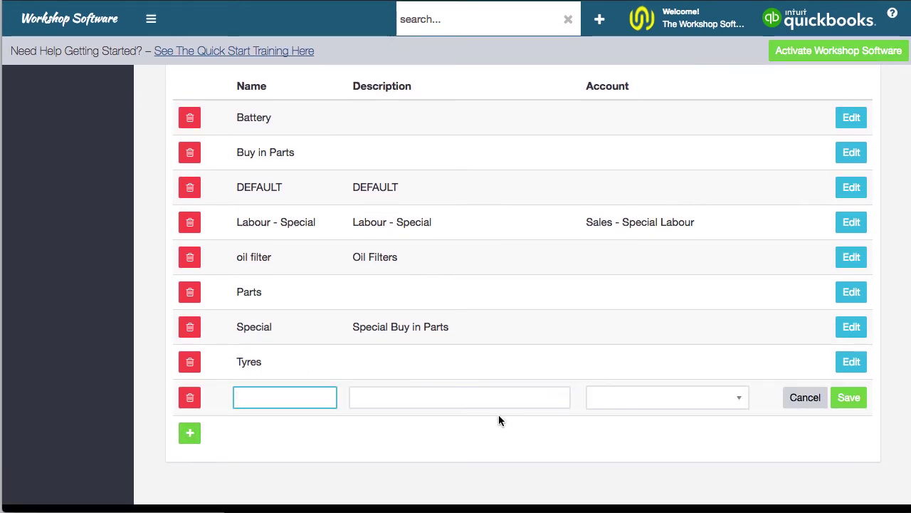
left_click(806, 402)
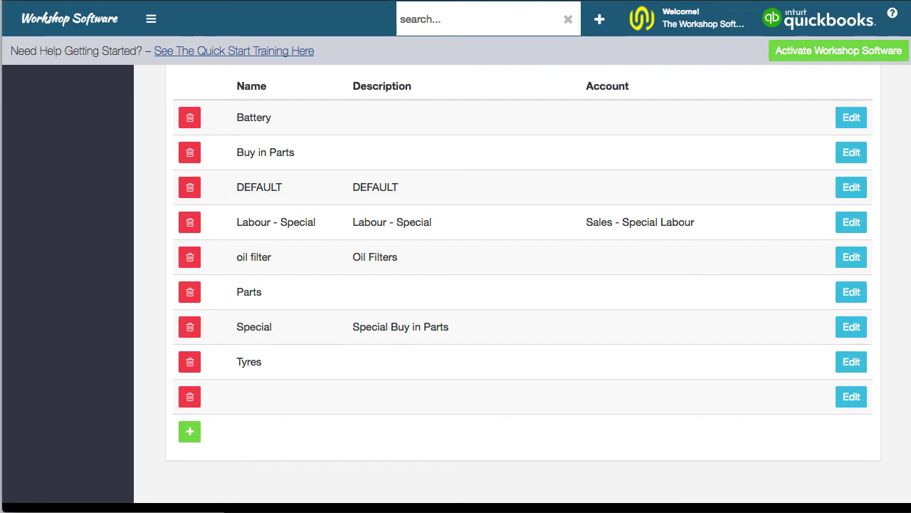
Open the Reminders settings and examine the automatic sending options and the default service and registration renewal messages.
scroll(95, 238, "up", 20)
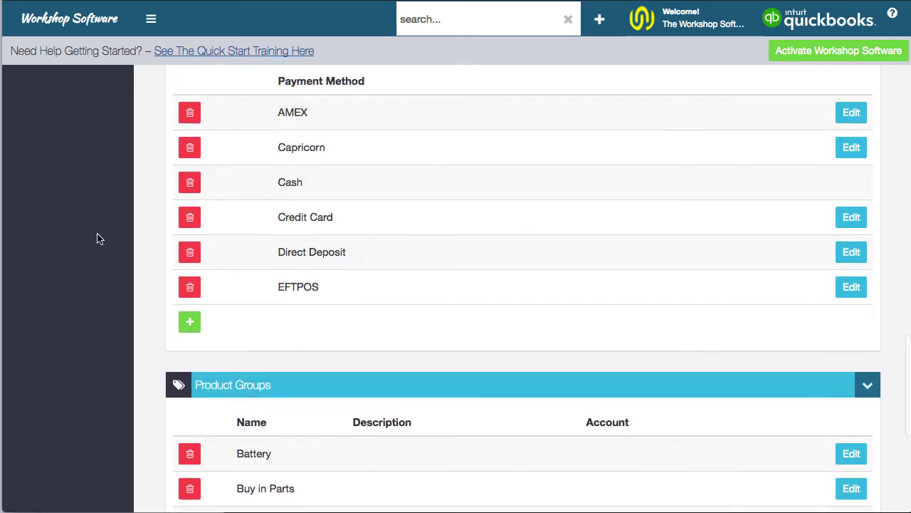
scroll(99, 238, "down", 5)
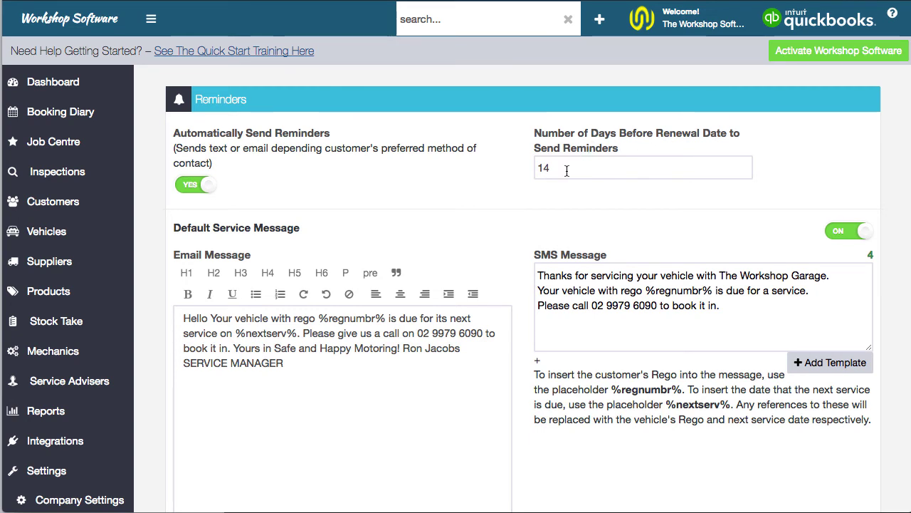
scroll(567, 170, "down", 5)
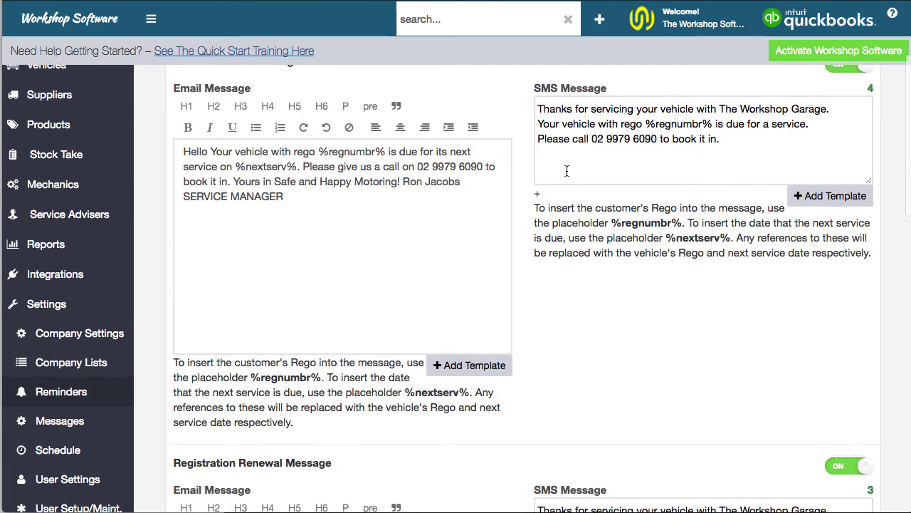
scroll(566, 170, "down", 3)
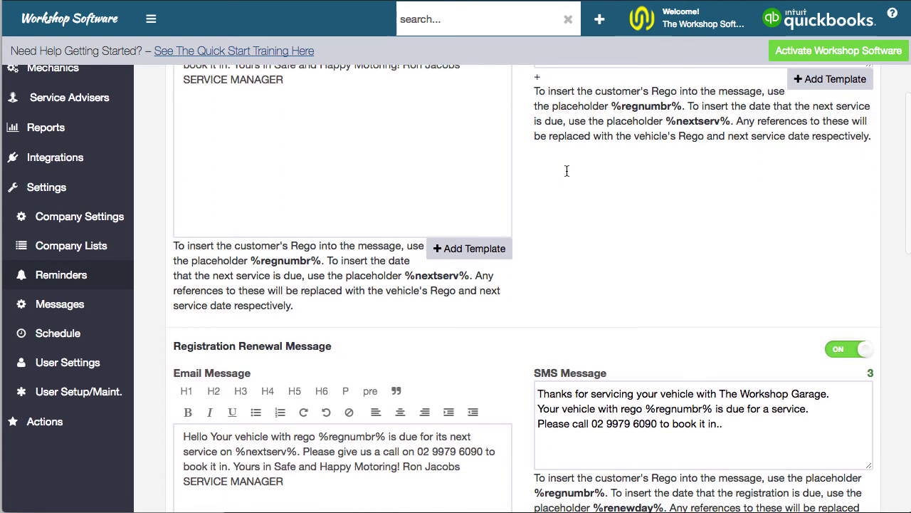
Open the Messages settings and highlight the invoice footer text and the job card footer text for review.
left_click(60, 312)
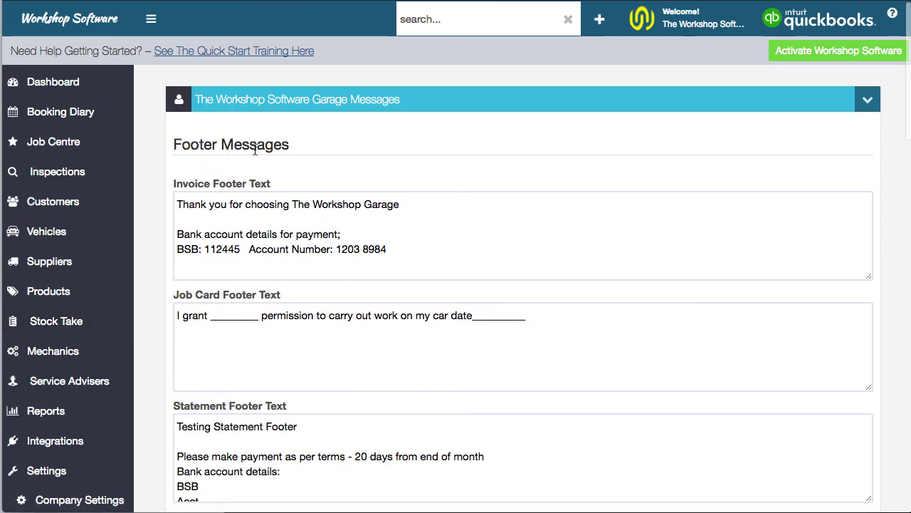
left_click_drag(177, 204, 435, 280)
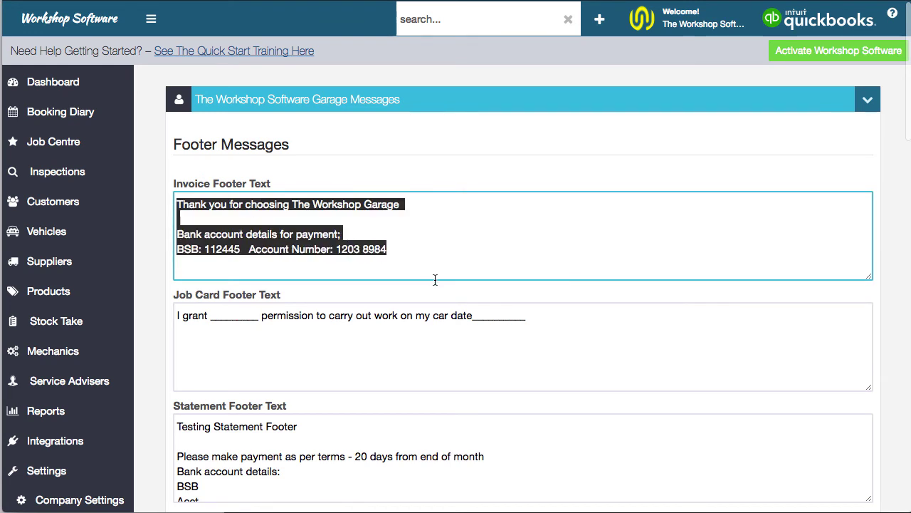
left_click(434, 254)
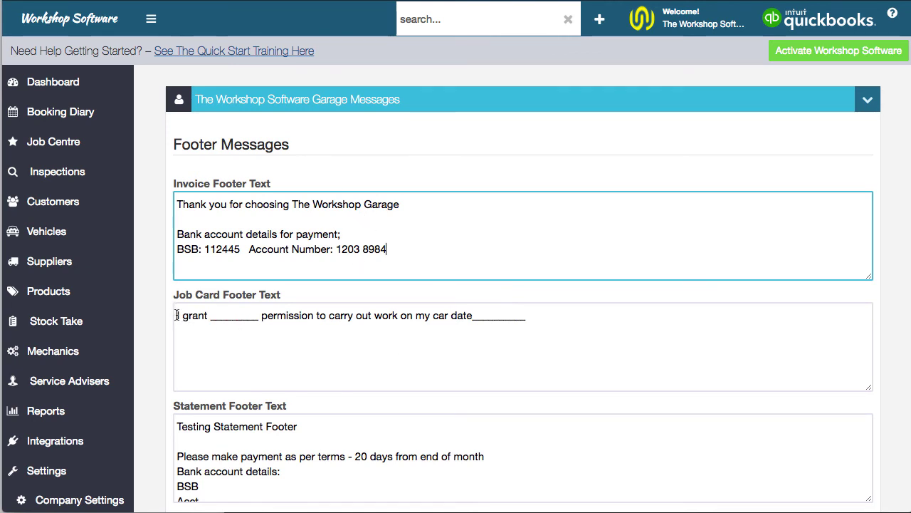
left_click_drag(176, 316, 466, 329)
left_click(524, 363)
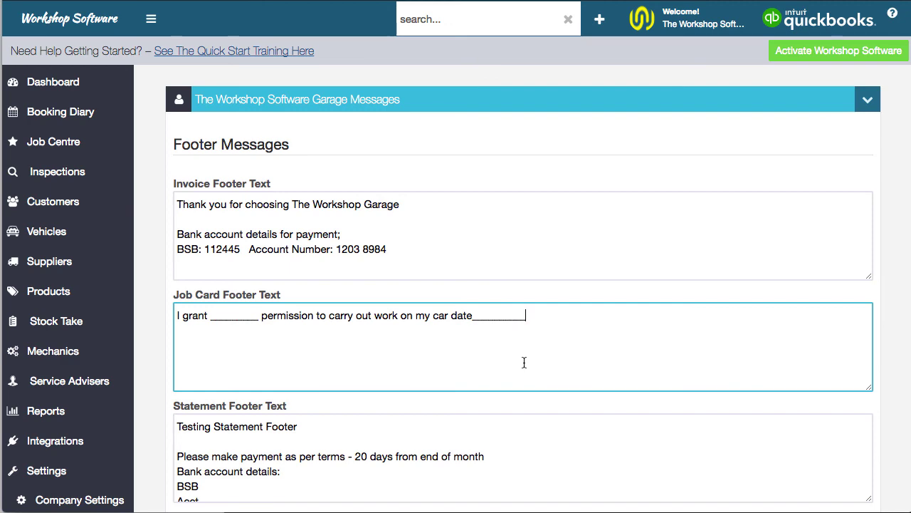
Look over the statement and quote footer texts, and highlight the invoice email text for review.
scroll(523, 362, "down", 3)
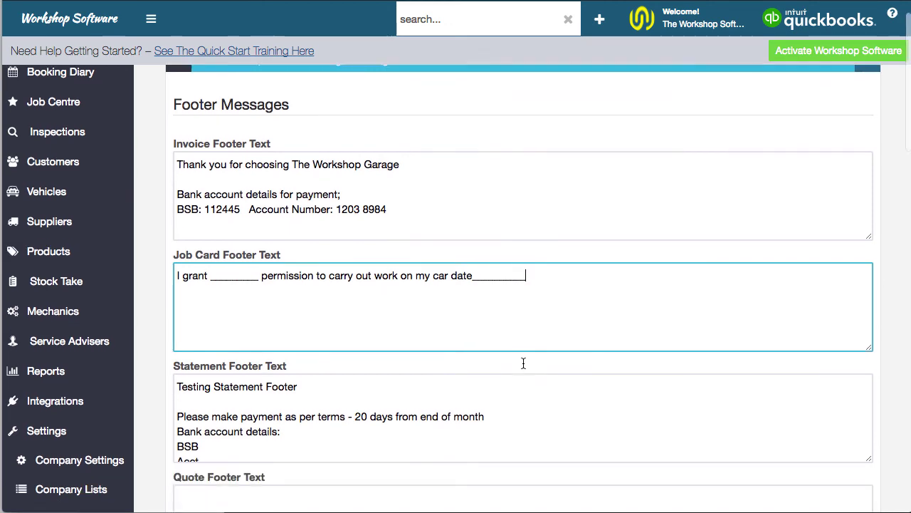
scroll(364, 378, "down", 8)
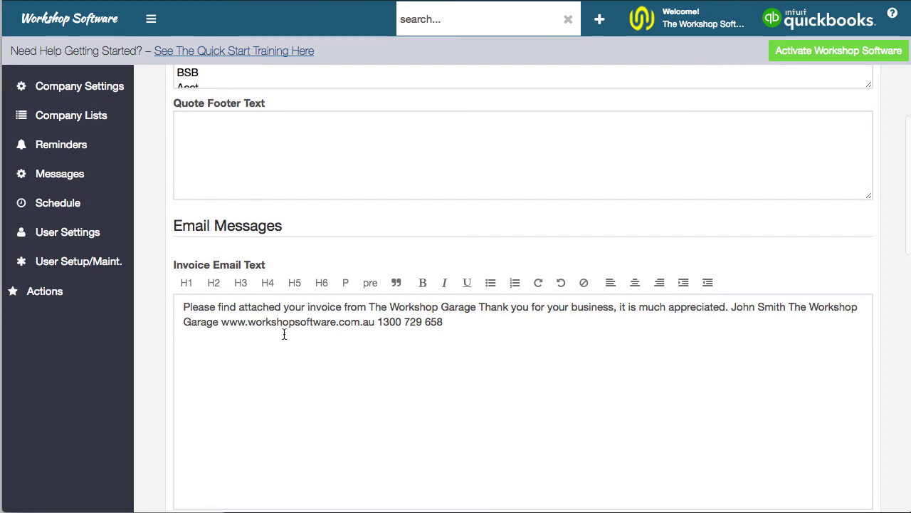
left_click_drag(426, 322, 159, 301)
left_click(425, 360)
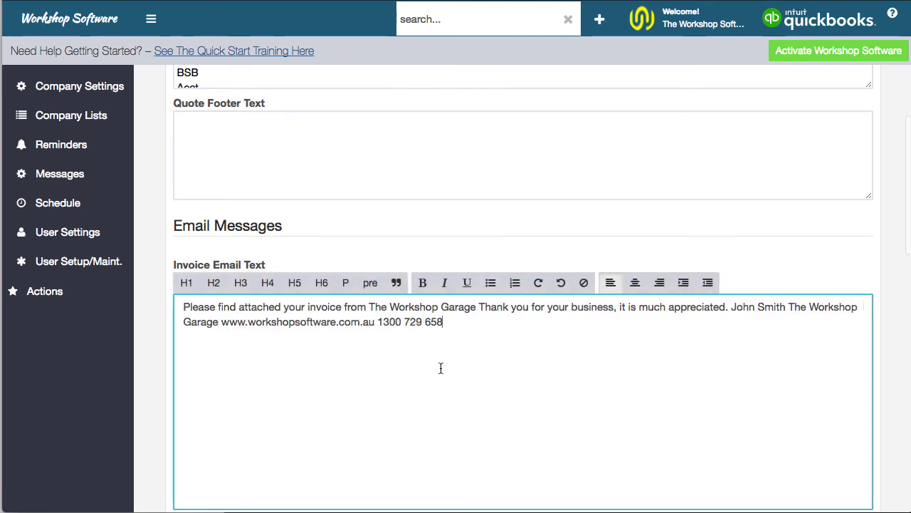
Examine the statement, supplier and customer email texts, and return to the footer messages.
scroll(440, 368, "down", 5)
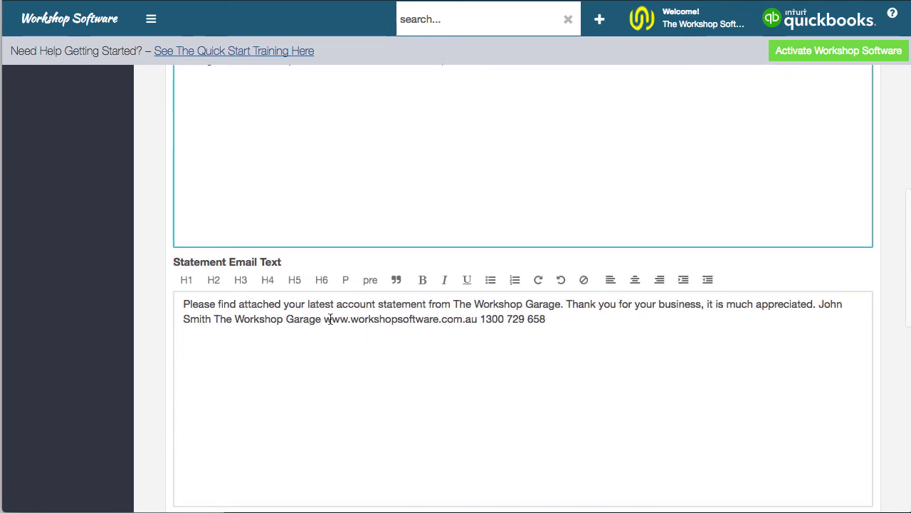
scroll(326, 317, "down", 4)
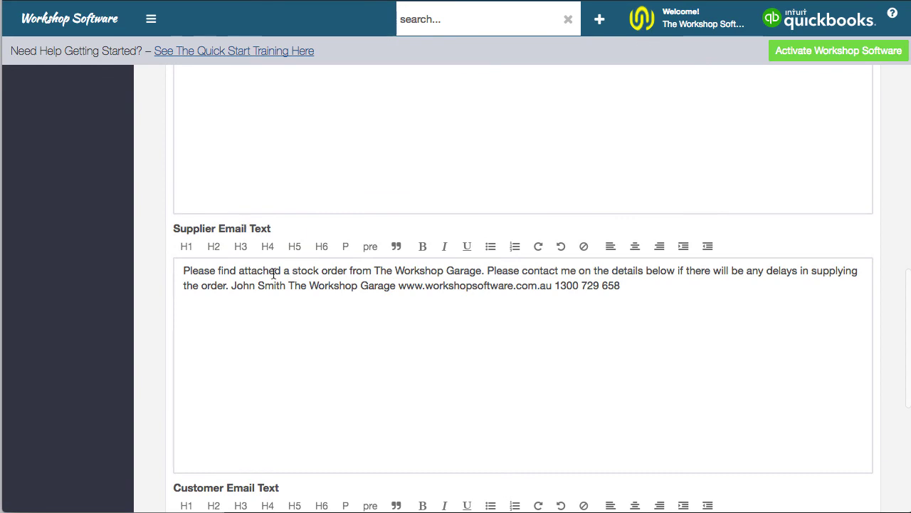
scroll(295, 309, "down", 4)
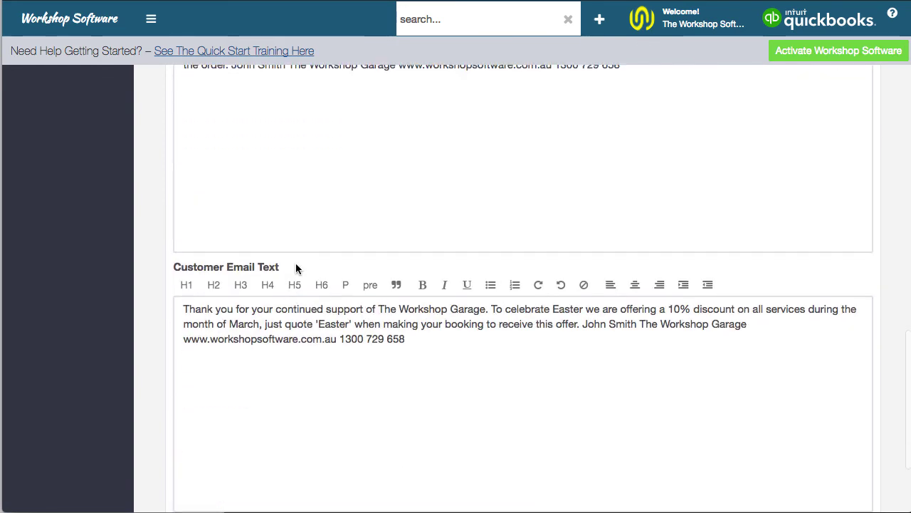
scroll(348, 336, "down", 3)
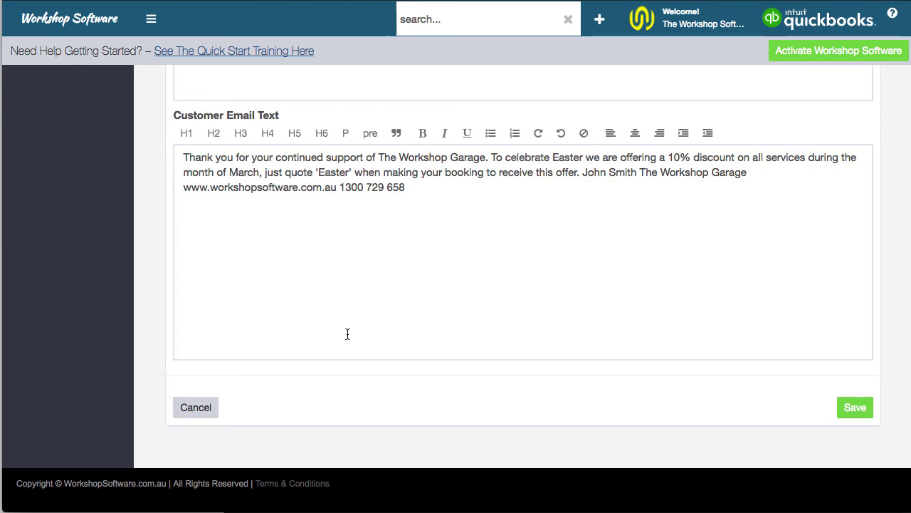
scroll(348, 334, "up", 10)
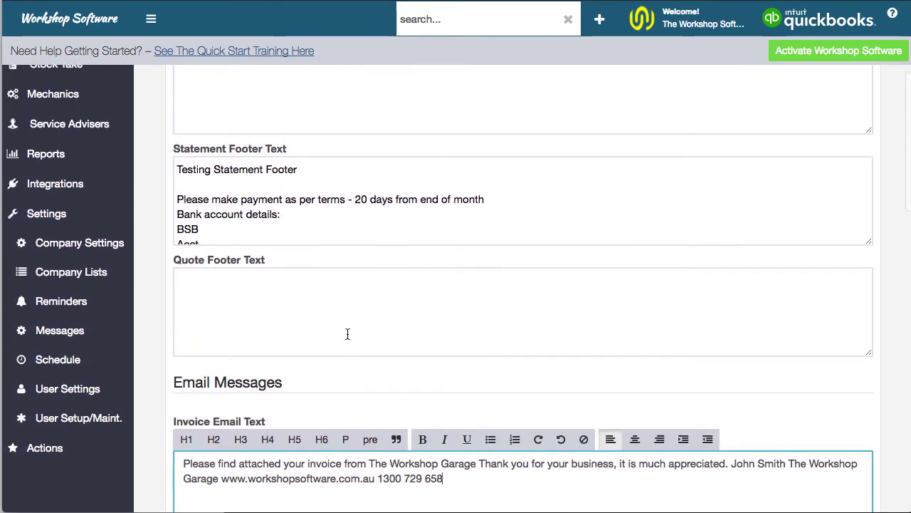
Leave the message settings without saving and open the mechanics' weekly Schedule for review.
scroll(348, 334, "down", 1)
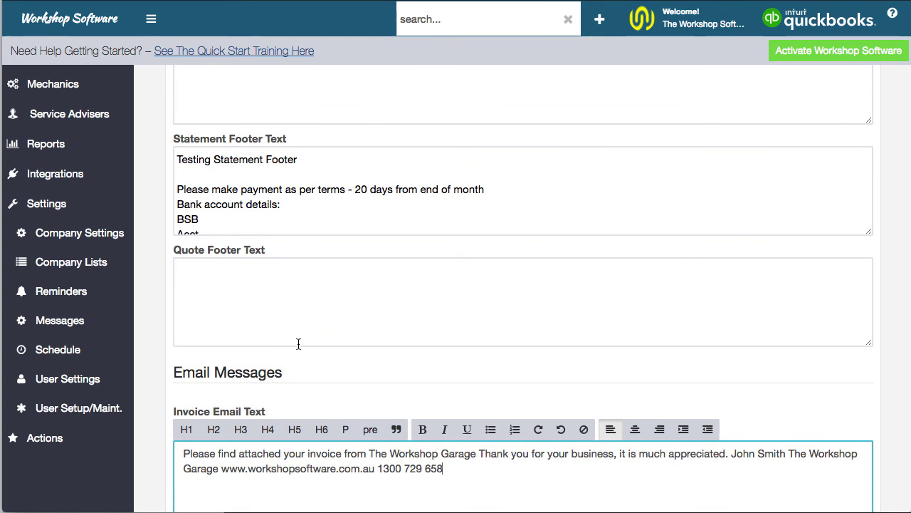
left_click(62, 350)
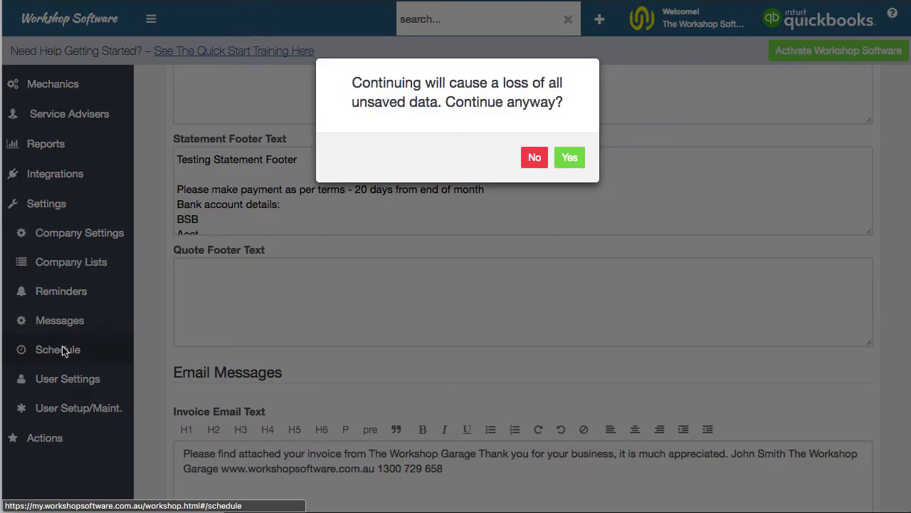
left_click(572, 157)
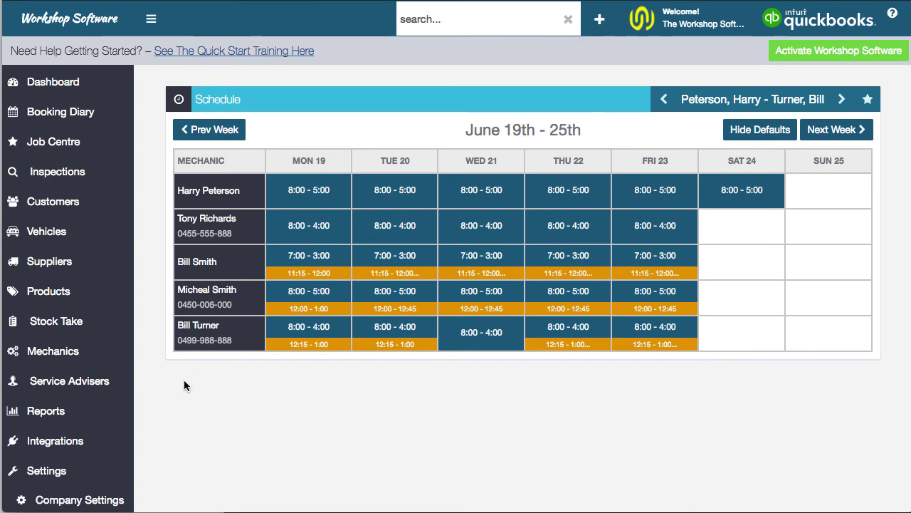
Open the User Settings and review the password change fields and the Repco notes and cash receipt options.
scroll(183, 386, "down", 5)
scroll(183, 386, "down", 1)
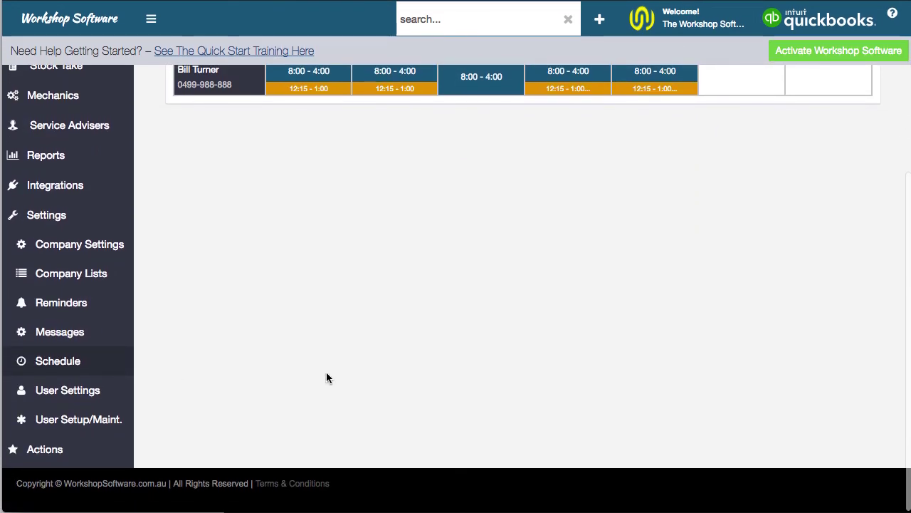
left_click(68, 390)
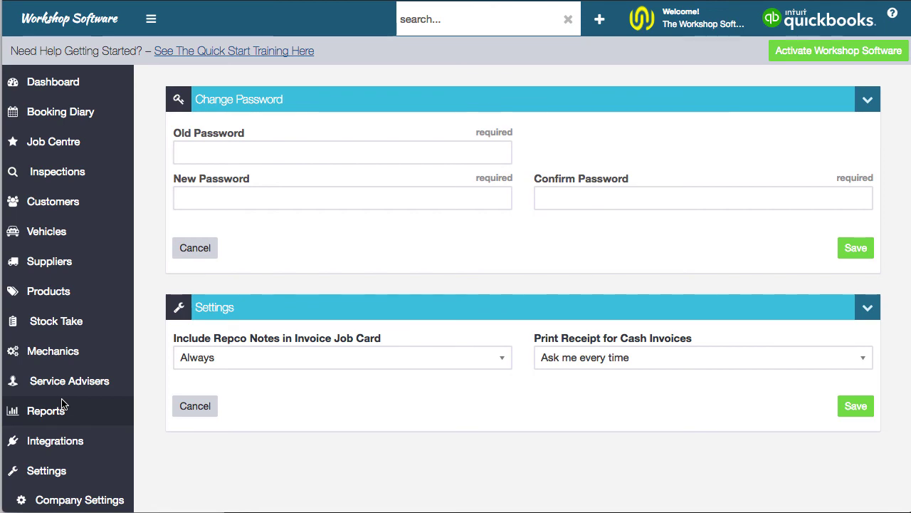
Open the user list in User Setup/Maint. and bring up a blank New User form.
scroll(63, 406, "down", 5)
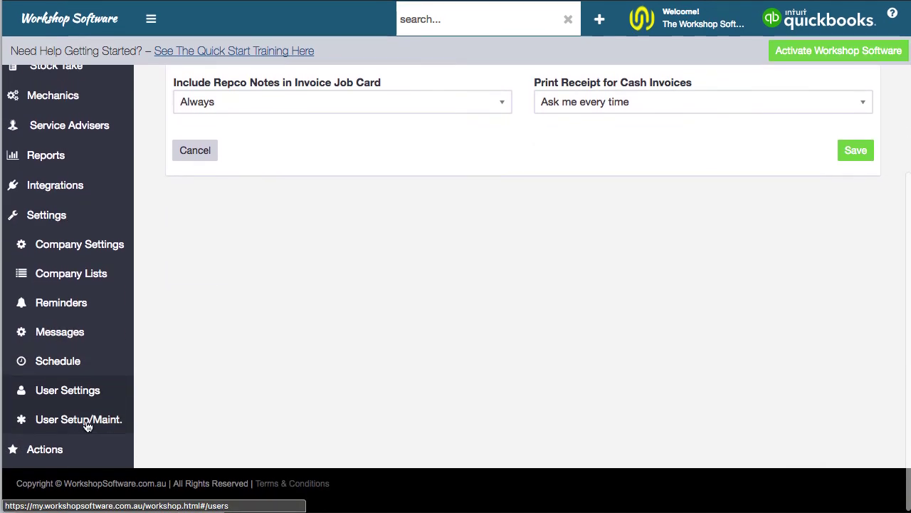
left_click(84, 418)
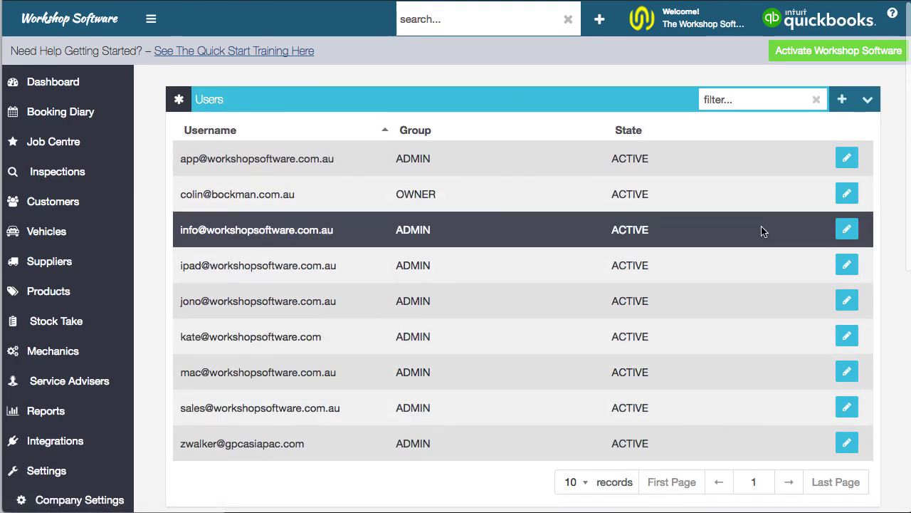
left_click(842, 101)
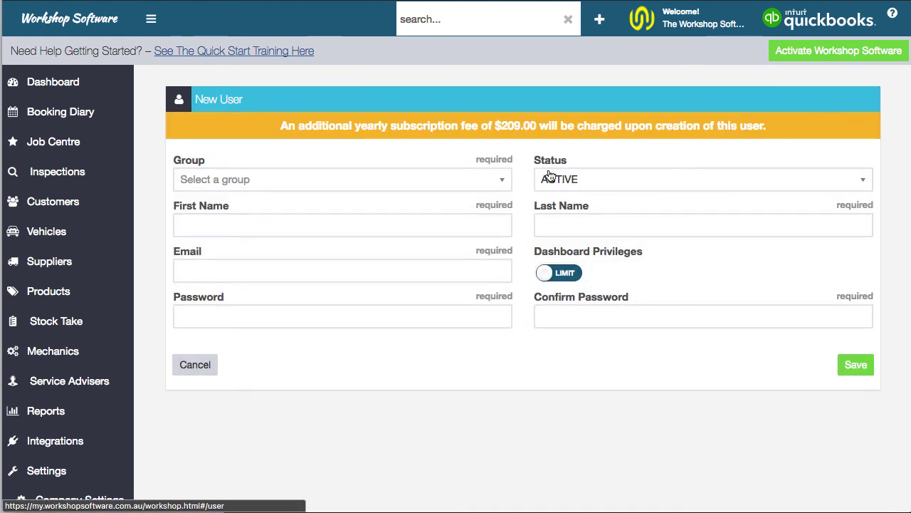
Look over the group choices for the new user, and switch Dashboard Privileges to Full and back to Limit.
left_click(276, 181)
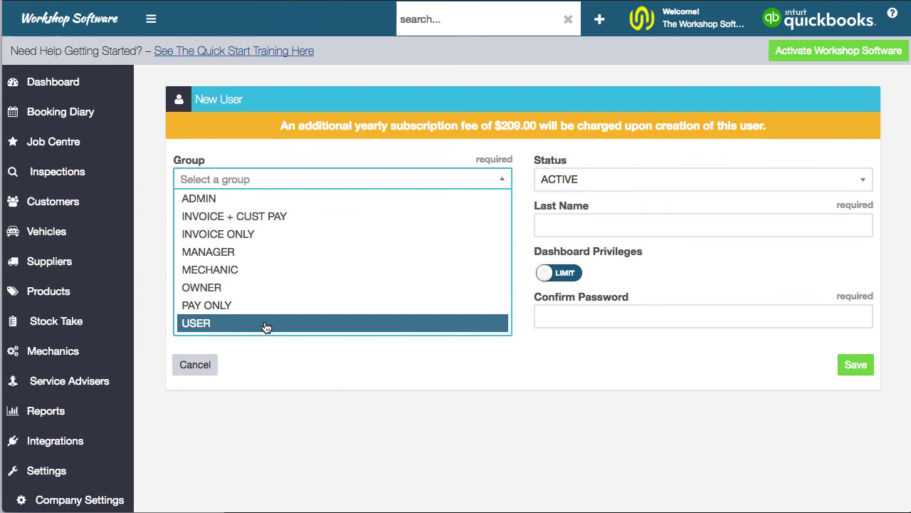
left_click(280, 168)
left_click(207, 225)
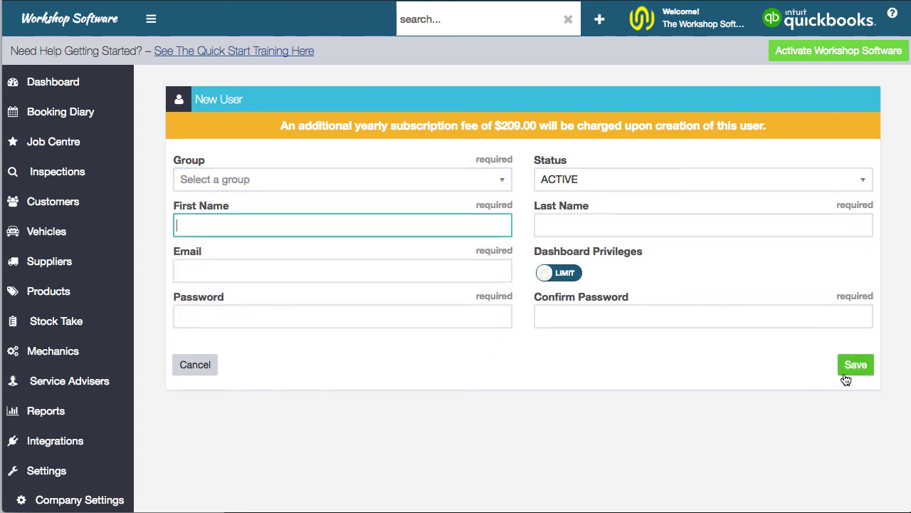
left_click(562, 274)
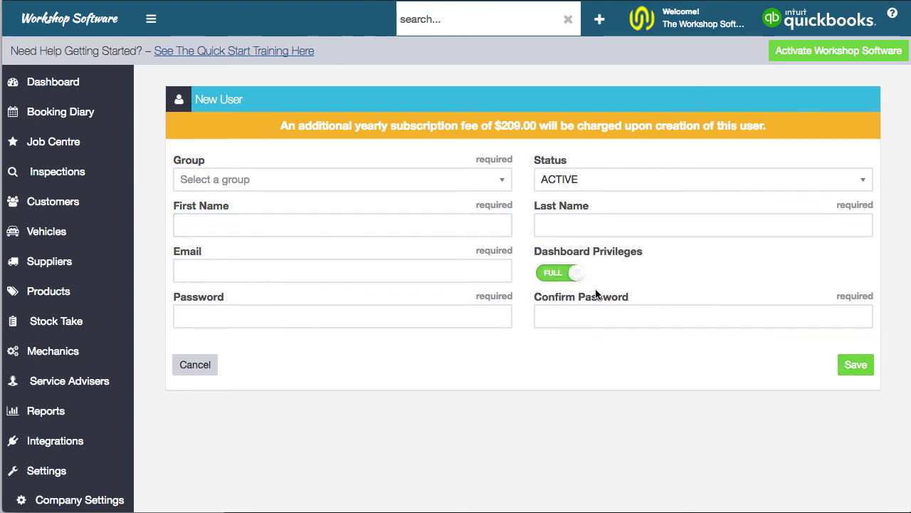
left_click(556, 283)
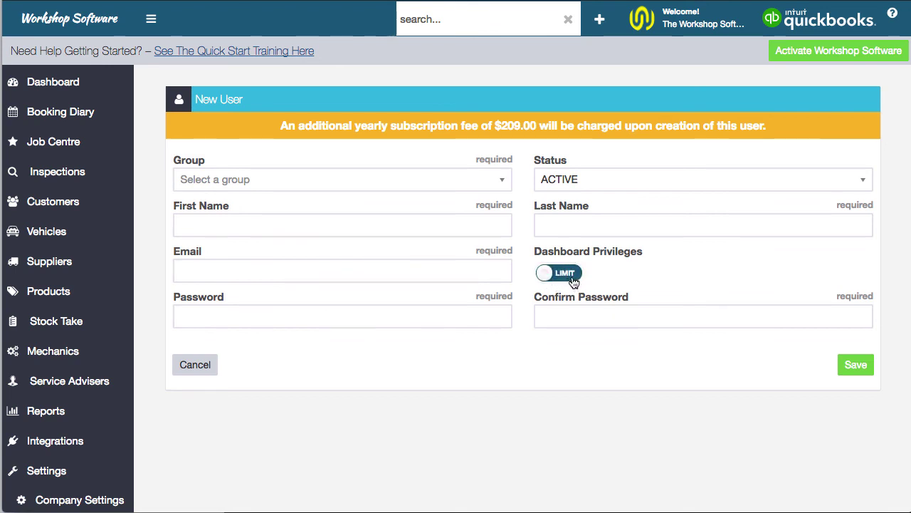
Leave the New User form without saving and look over the Dashboard's sales figures and recent activity.
left_click(51, 83)
left_click(556, 167)
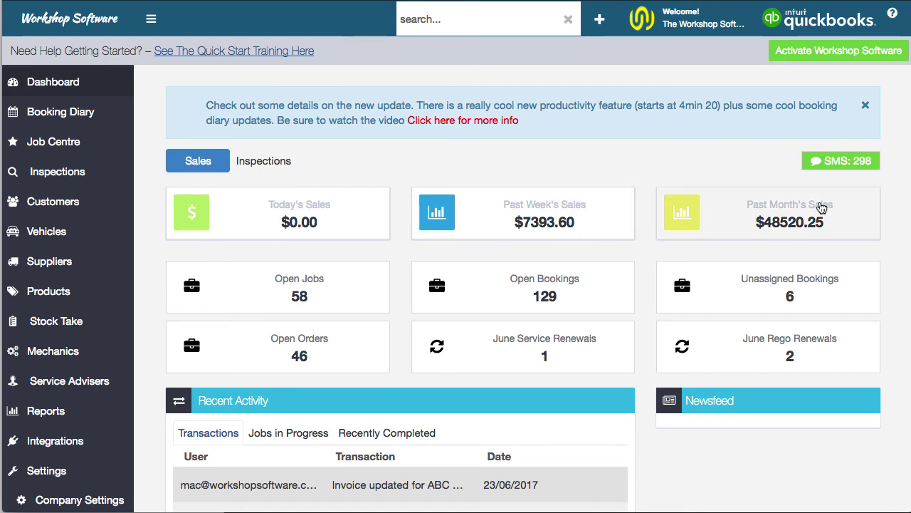
scroll(92, 320, "down", 2)
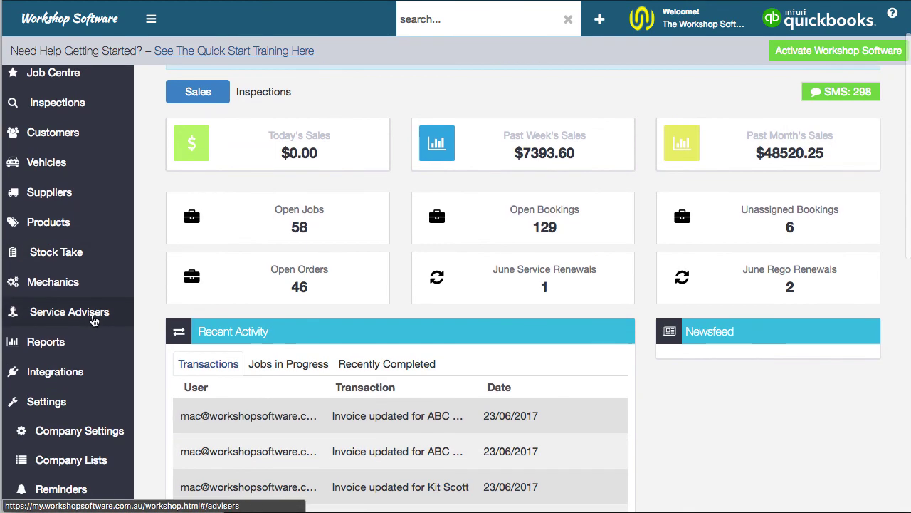
scroll(100, 317, "down", 6)
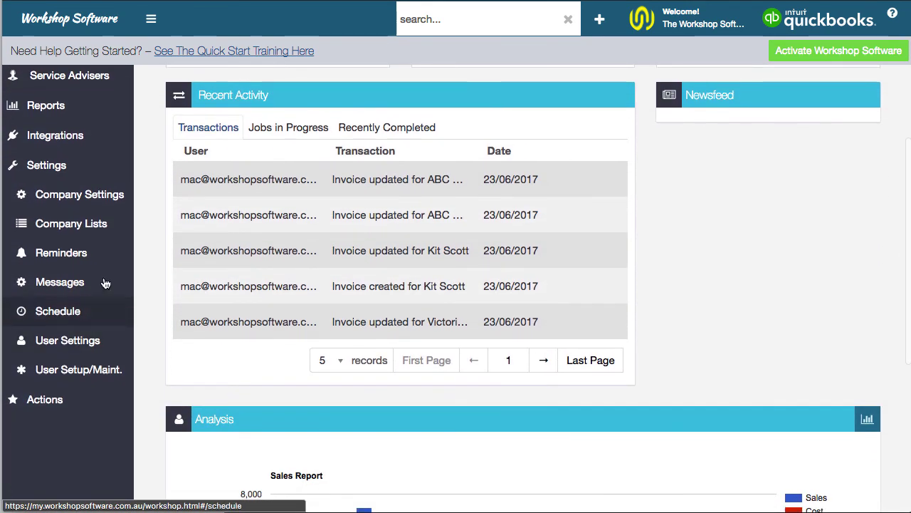